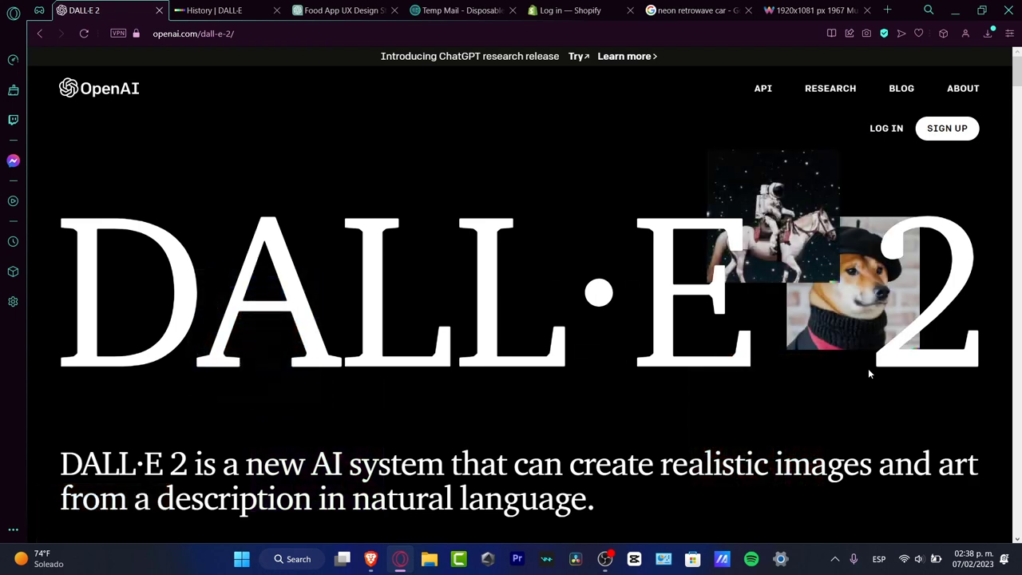
# Explore the DALL·E 2 text-description demo, choosing an astronaut playing basketball with cats in space and the minimalist style option
pyautogui.scroll(-5, 739, 375)
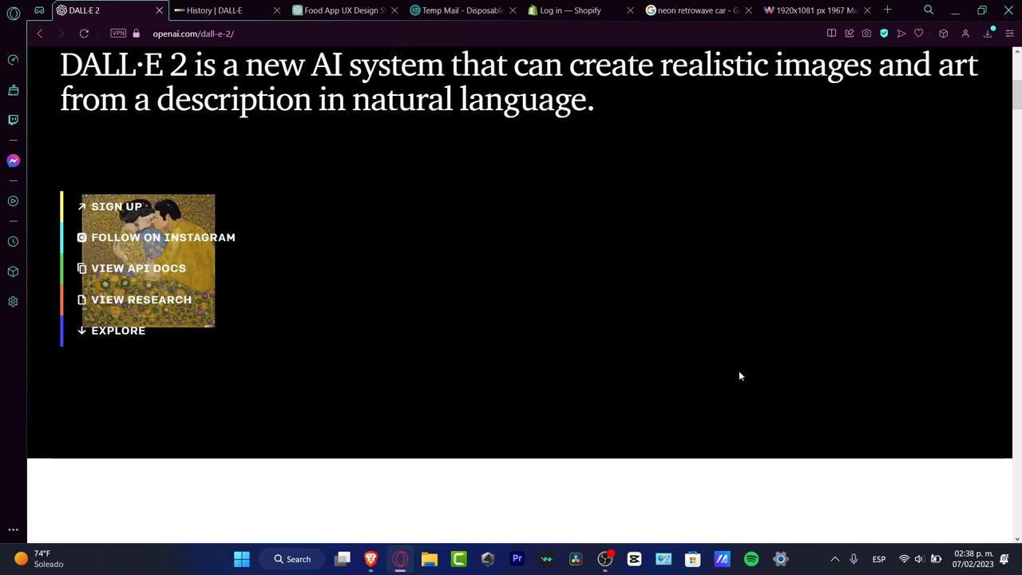
pyautogui.scroll(-5, 739, 374)
pyautogui.scroll(-2, 741, 373)
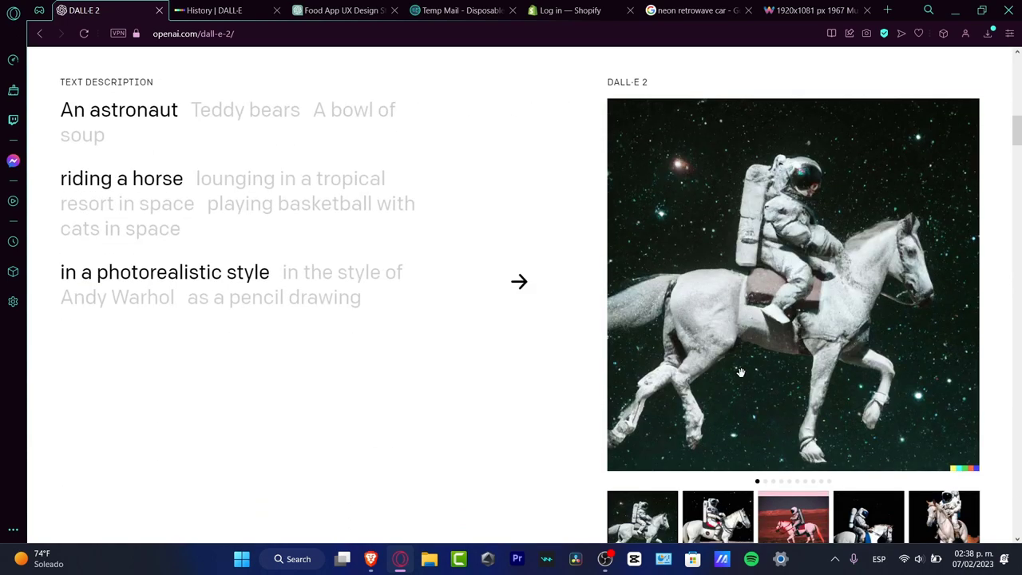
pyautogui.scroll(2, 741, 373)
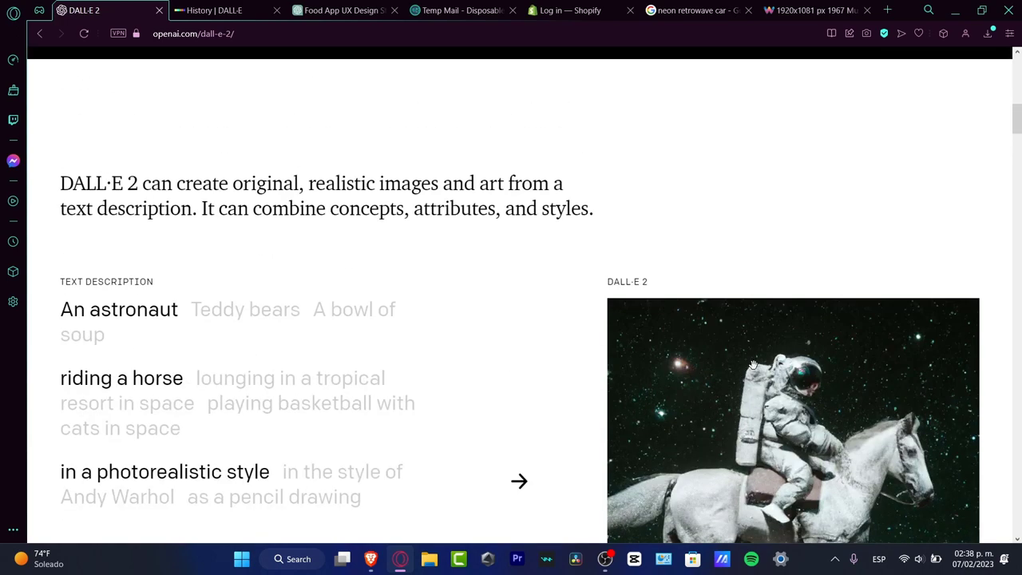
pyautogui.scroll(-2, 663, 265)
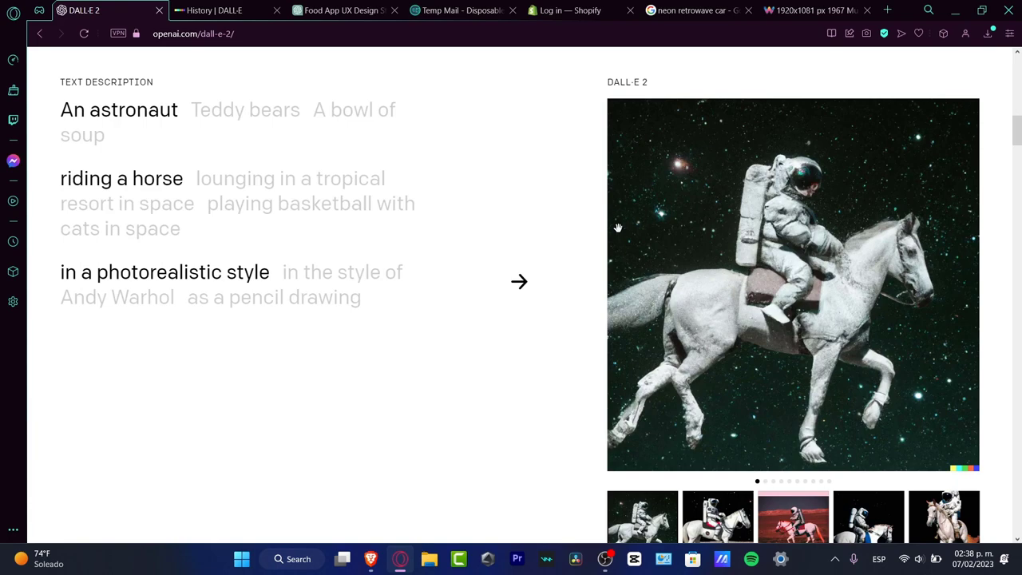
pyautogui.click(236, 211)
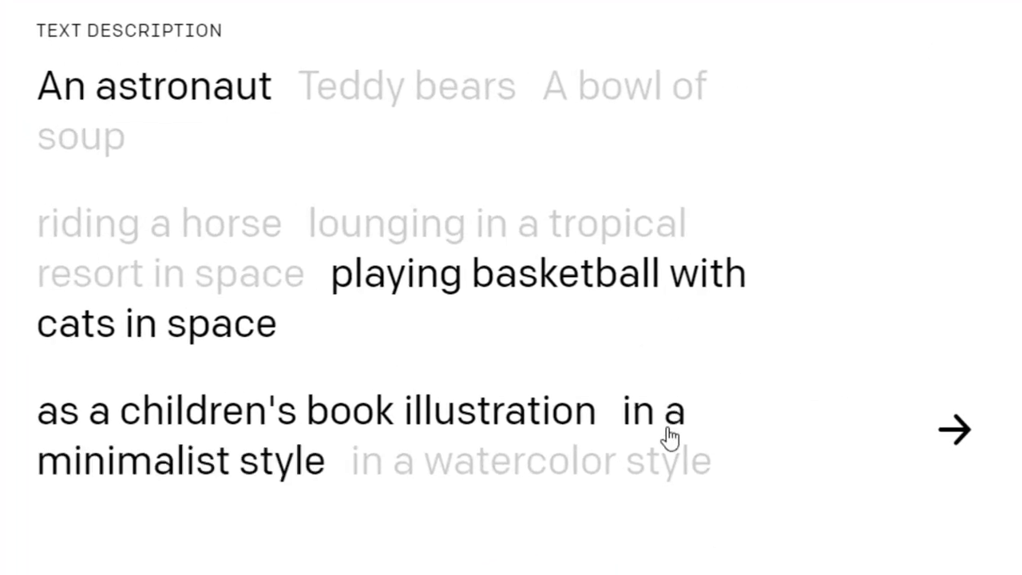
pyautogui.click(669, 426)
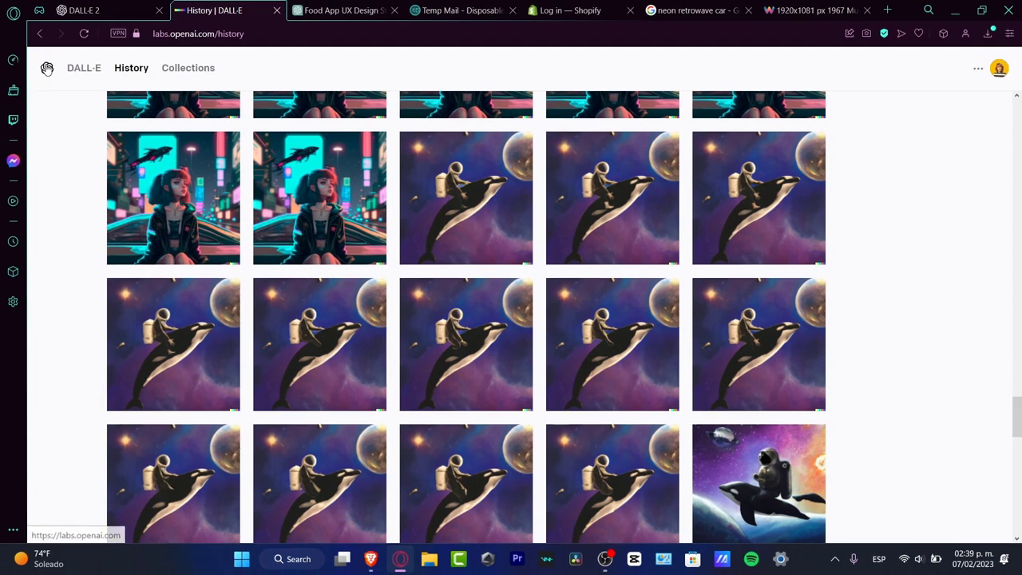
# Upload the 1967 Mustang fastback image from the DALL·E start page, crop it square around the car, man and motel sign, and open it for editing
pyautogui.click(47, 70)
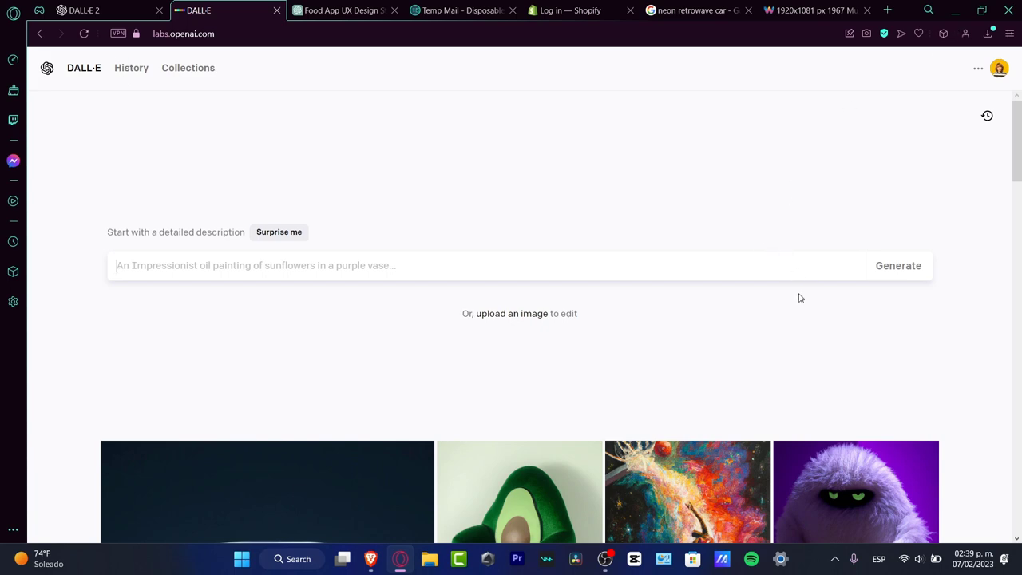
pyautogui.click(539, 319)
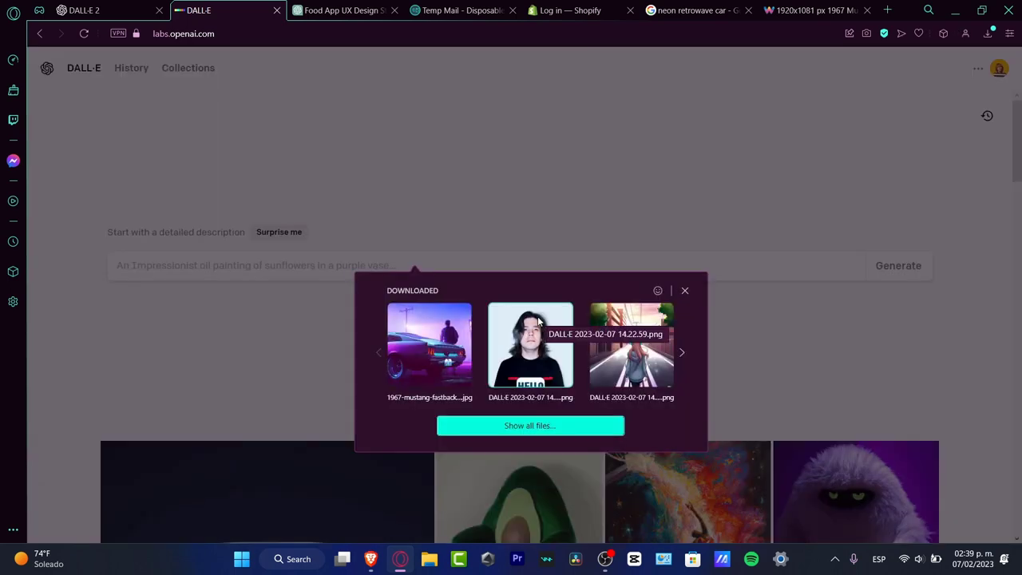
pyautogui.click(433, 335)
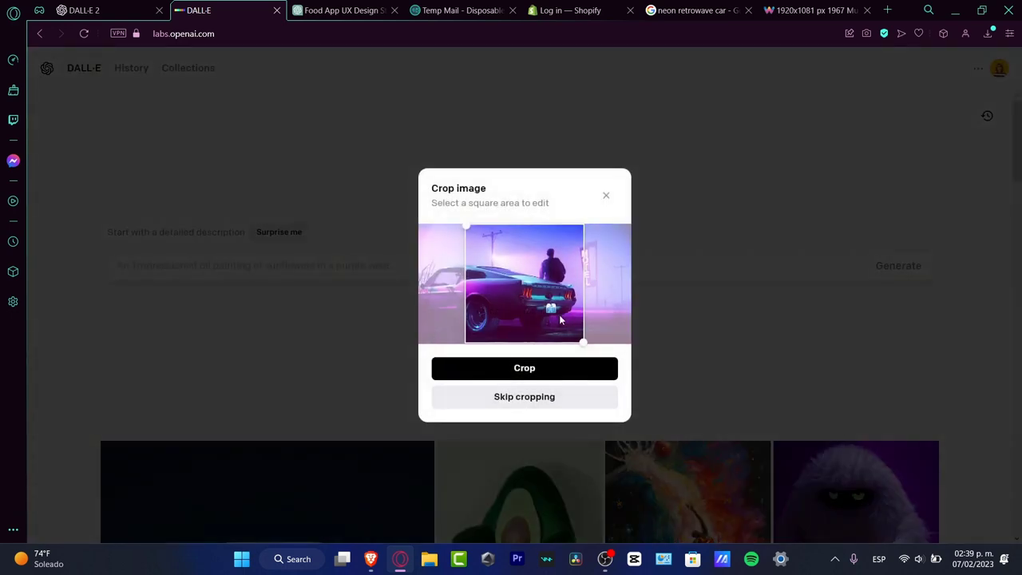
pyautogui.moveTo(537, 314); pyautogui.dragTo(559, 319)
pyautogui.click(531, 369)
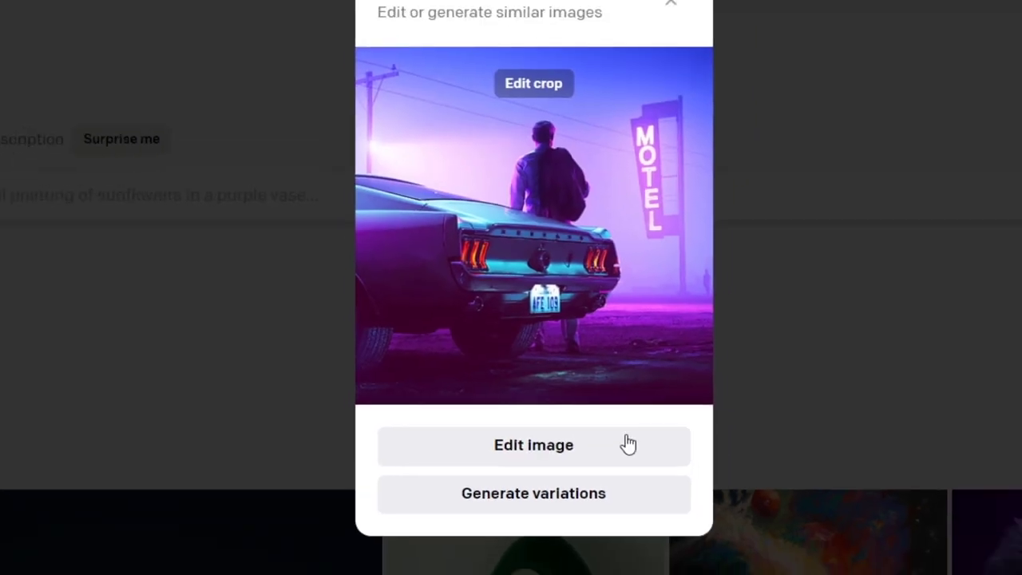
pyautogui.click(628, 445)
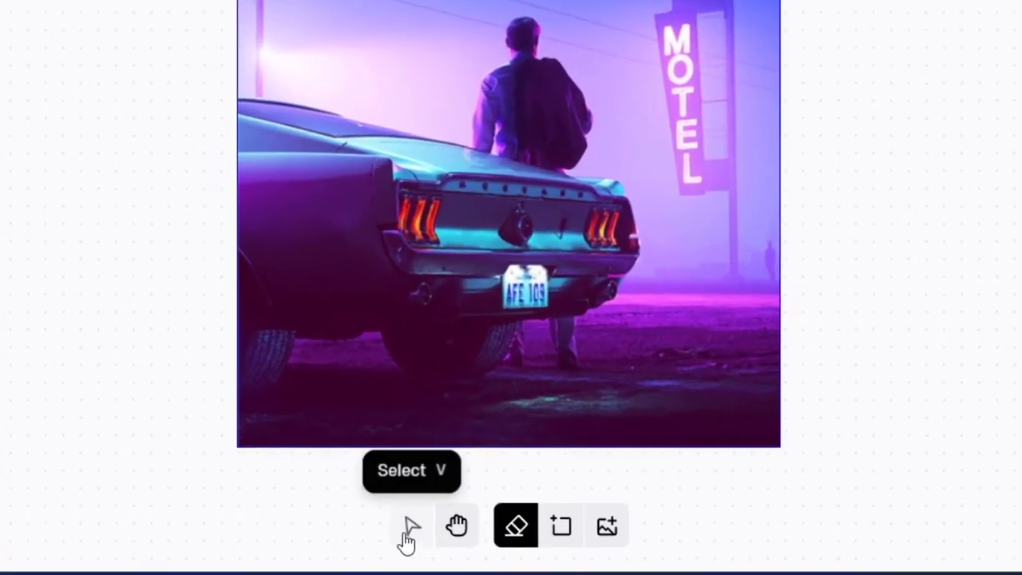
# Shift the generation frame sideways off the car image and return it to cover the image exactly
pyautogui.click(463, 520)
pyautogui.moveTo(565, 374); pyautogui.dragTo(618, 353)
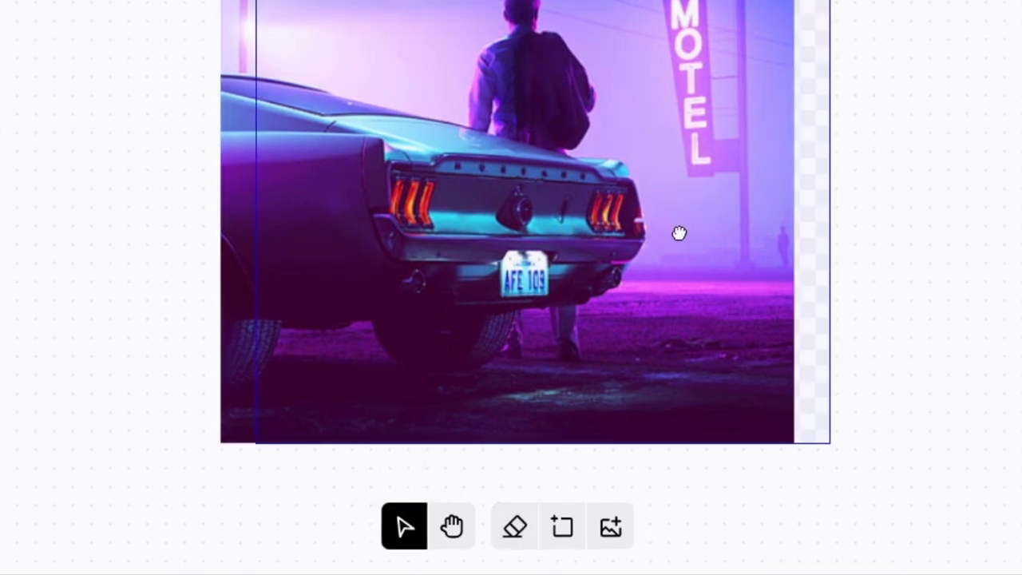
pyautogui.moveTo(679, 232); pyautogui.dragTo(572, 213)
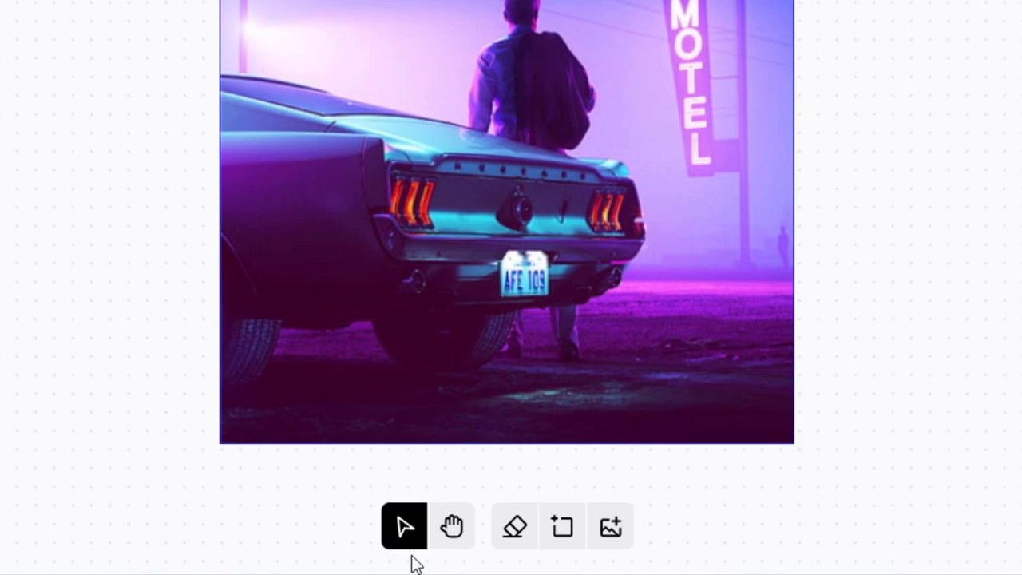
# Pan around the canvas with the Hand tool to view the car image and the empty space beside it
pyautogui.click(450, 527)
pyautogui.moveTo(510, 319); pyautogui.dragTo(600, 419)
pyautogui.scroll(3, 719, 319)
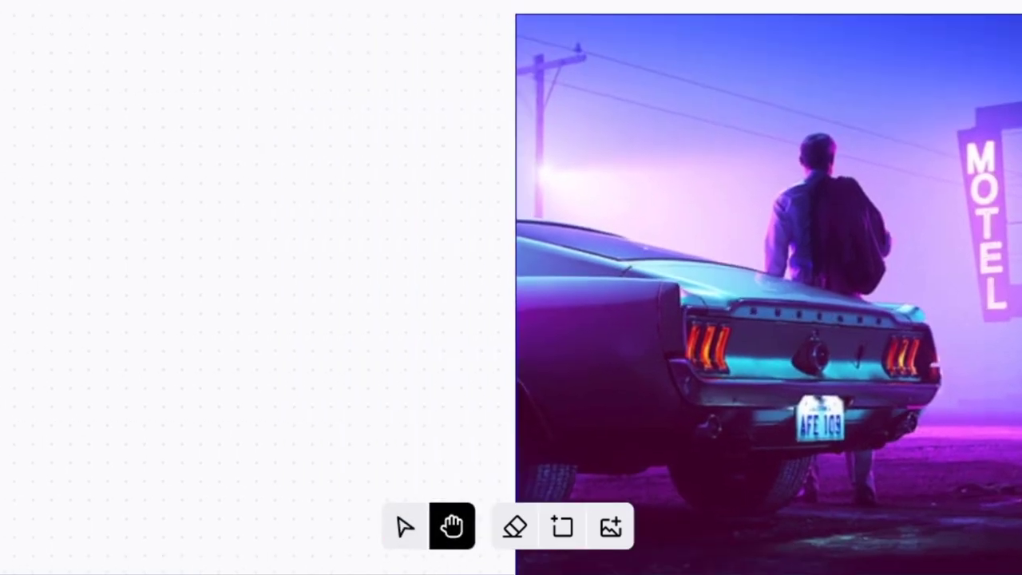
pyautogui.hscroll(5, 1011, 171)
pyautogui.hscroll(-3, 759, 360)
# Try erasing the area below the motel sign with the Eraser
pyautogui.click(506, 545)
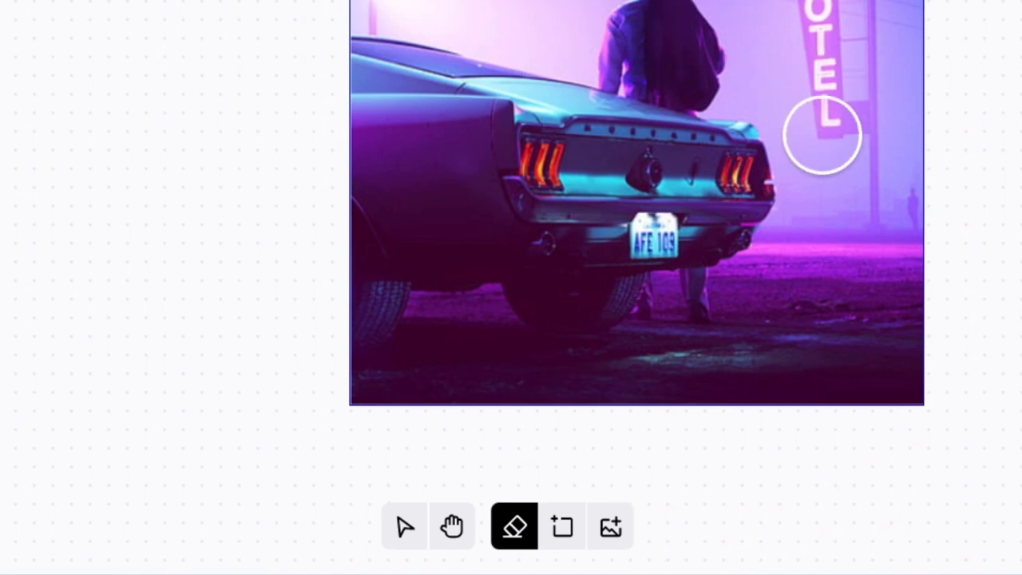
pyautogui.moveTo(822, 136)
pyautogui.mouseDown()
pyautogui.moveTo(835, 96)
pyautogui.moveTo(830, 11)
pyautogui.moveTo(855, 4)
pyautogui.moveTo(866, 225)
pyautogui.mouseUp()
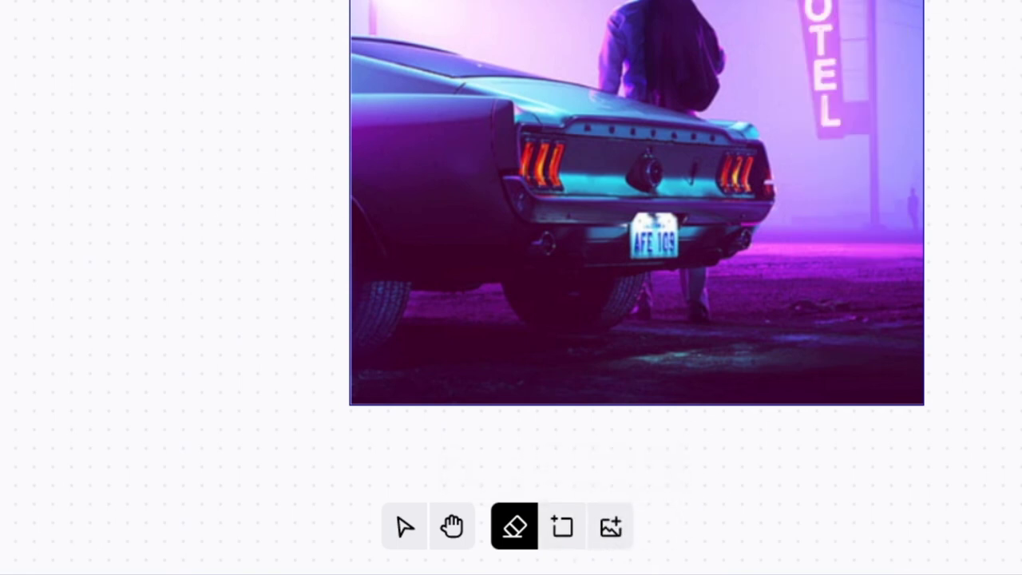
# Try adding the picture of the long-haired girl on a street beside the car image with overlapping edges, and delete it
pyautogui.click(612, 528)
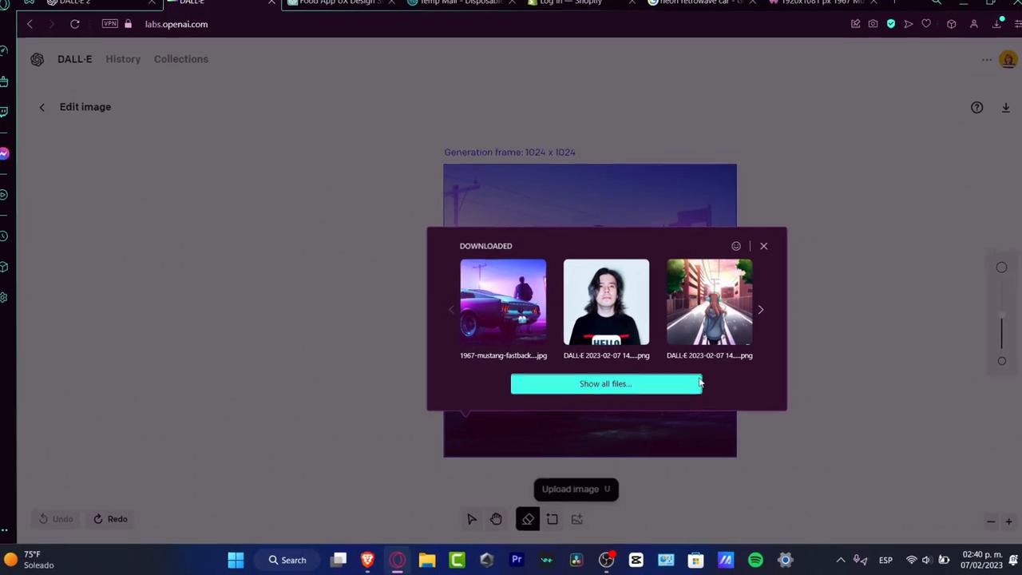
pyautogui.click(818, 167)
pyautogui.moveTo(639, 361); pyautogui.dragTo(902, 353)
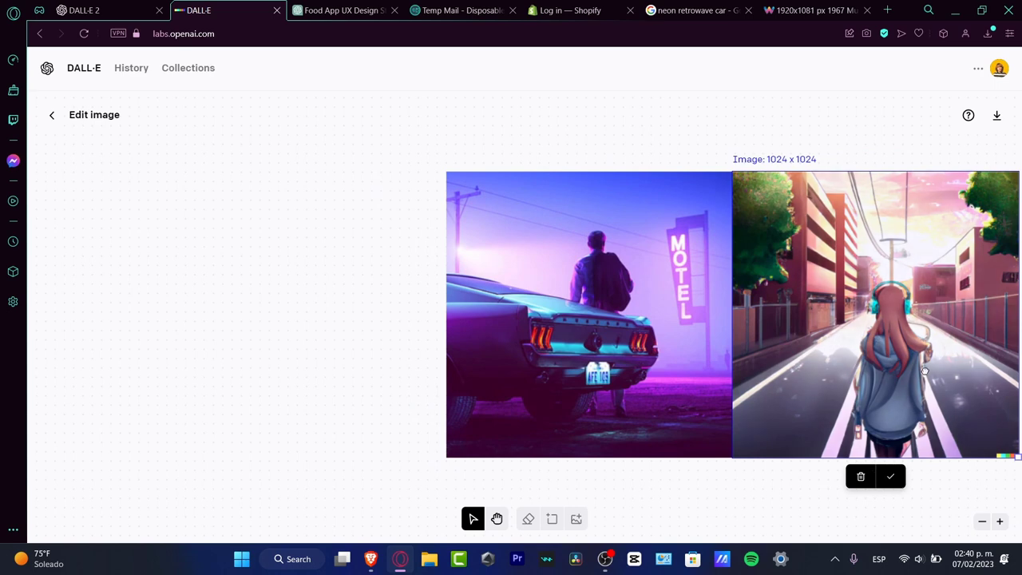
pyautogui.moveTo(924, 369); pyautogui.dragTo(888, 370)
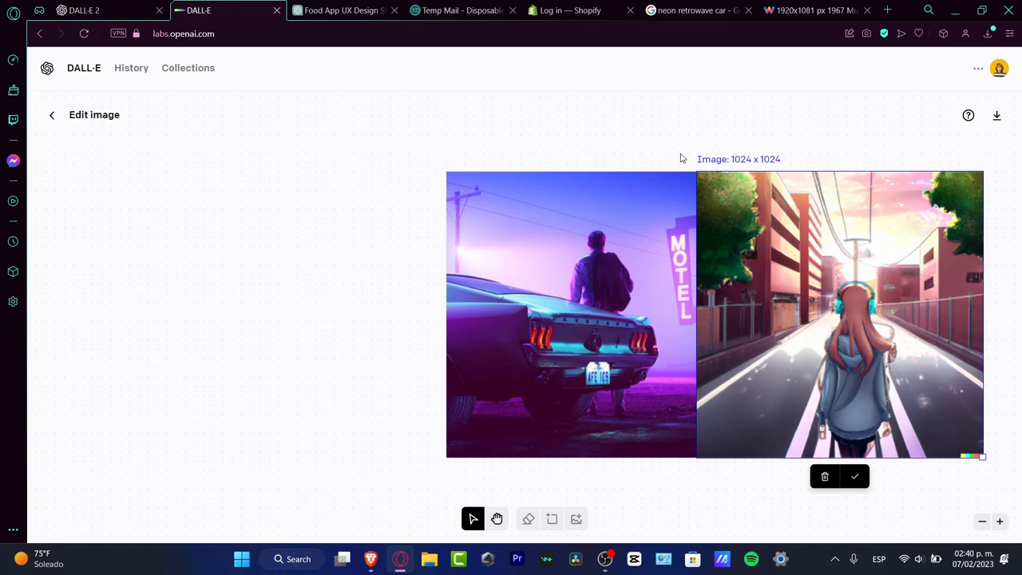
pyautogui.click(826, 477)
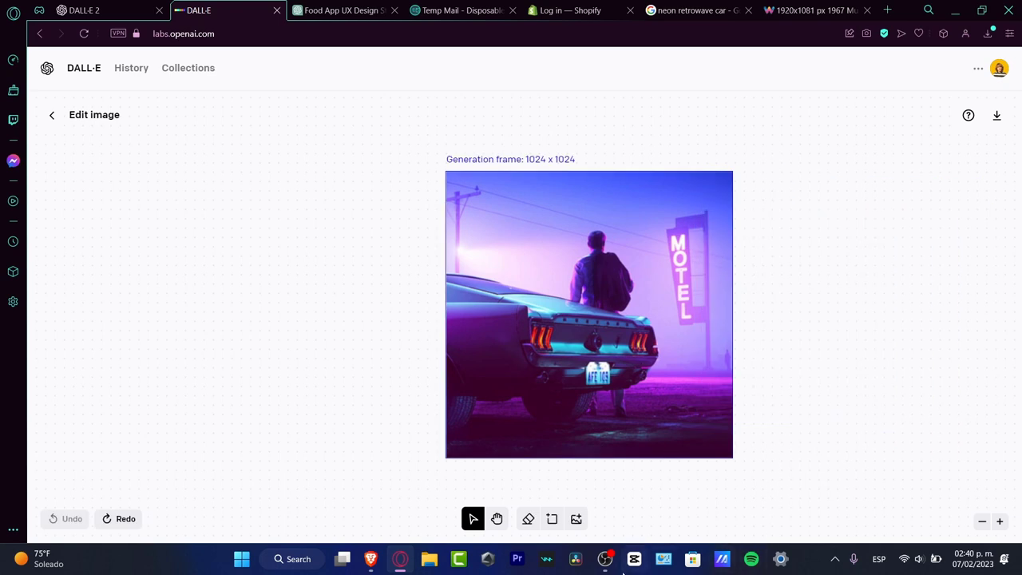
# Erase the MOTEL sign from the car image with the Eraser
pyautogui.click(528, 519)
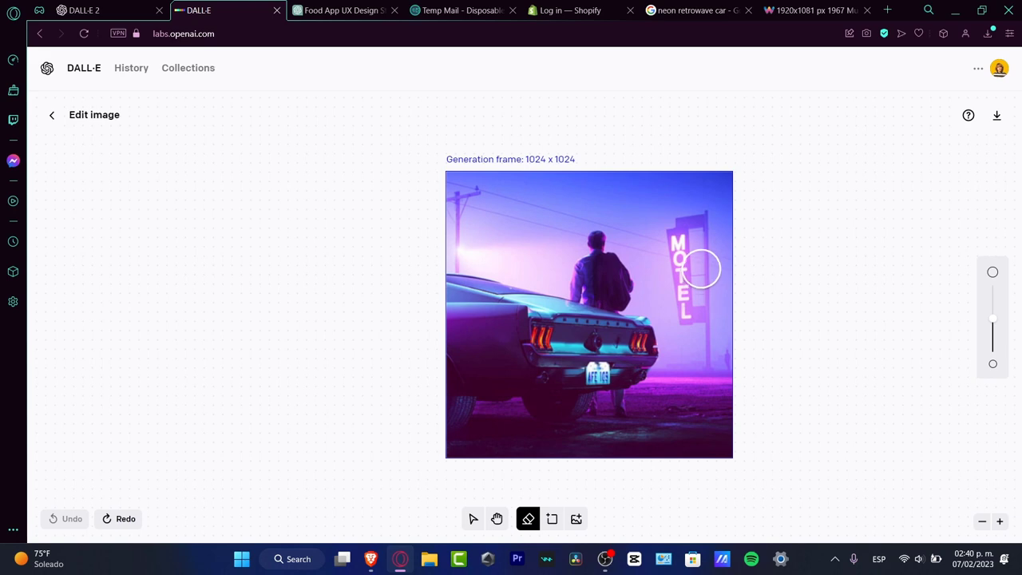
pyautogui.moveTo(700, 212)
pyautogui.mouseDown()
pyautogui.moveTo(680, 263)
pyautogui.moveTo(690, 368)
pyautogui.moveTo(690, 220)
pyautogui.mouseUp()
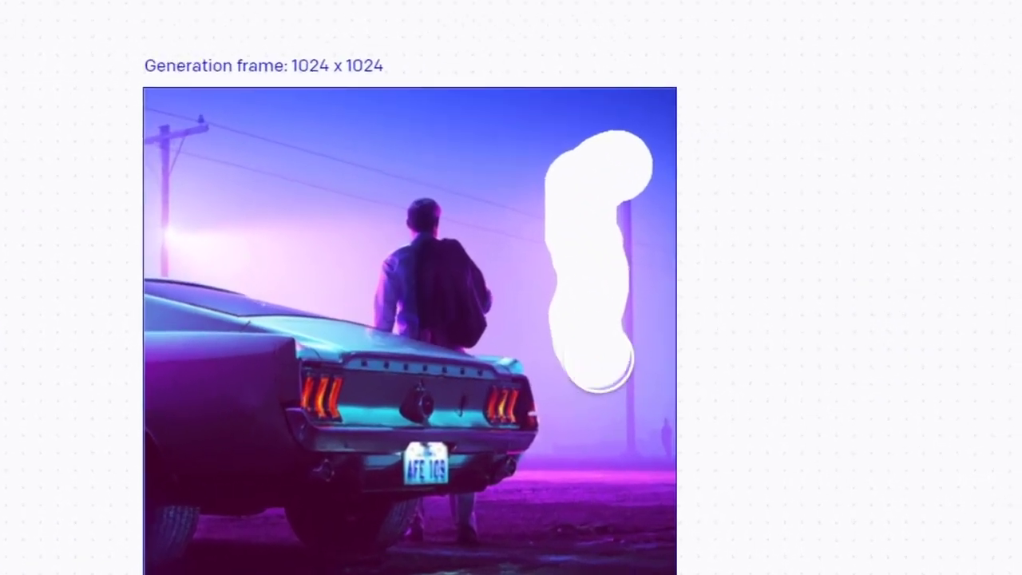
pyautogui.moveTo(602, 170); pyautogui.dragTo(603, 174)
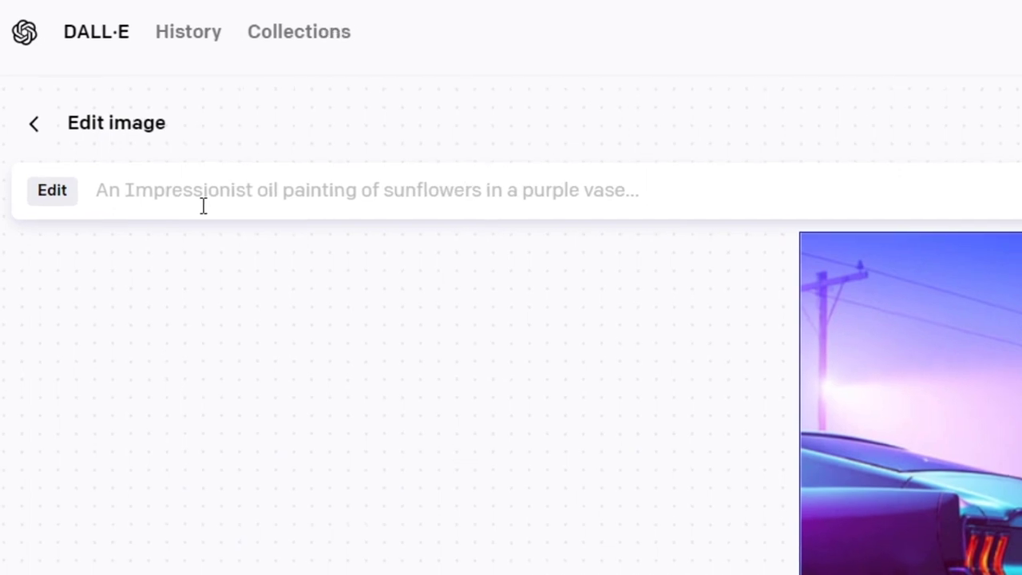
# Enter the edit prompt "a background of a neon retrowave" for the erased area
pyautogui.write('a')
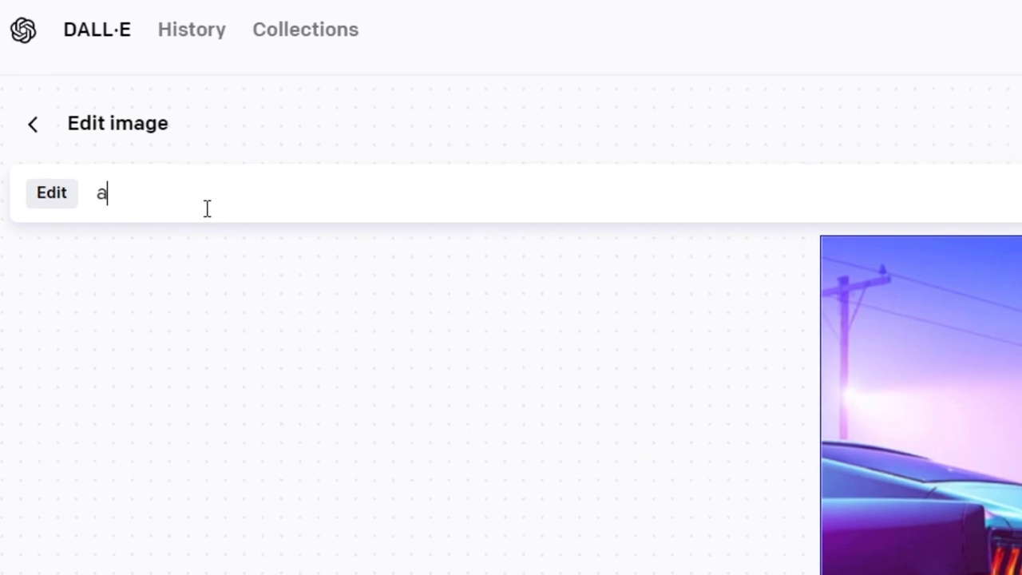
pyautogui.write(' s')
pyautogui.press('BackSpace')
pyautogui.write('background of a ne')
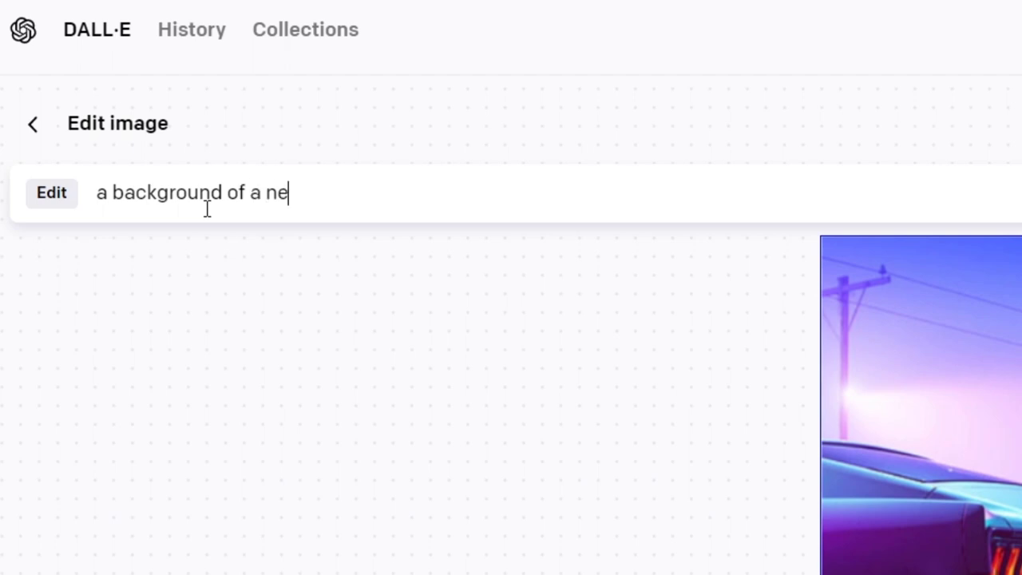
pyautogui.write('on syntwave')
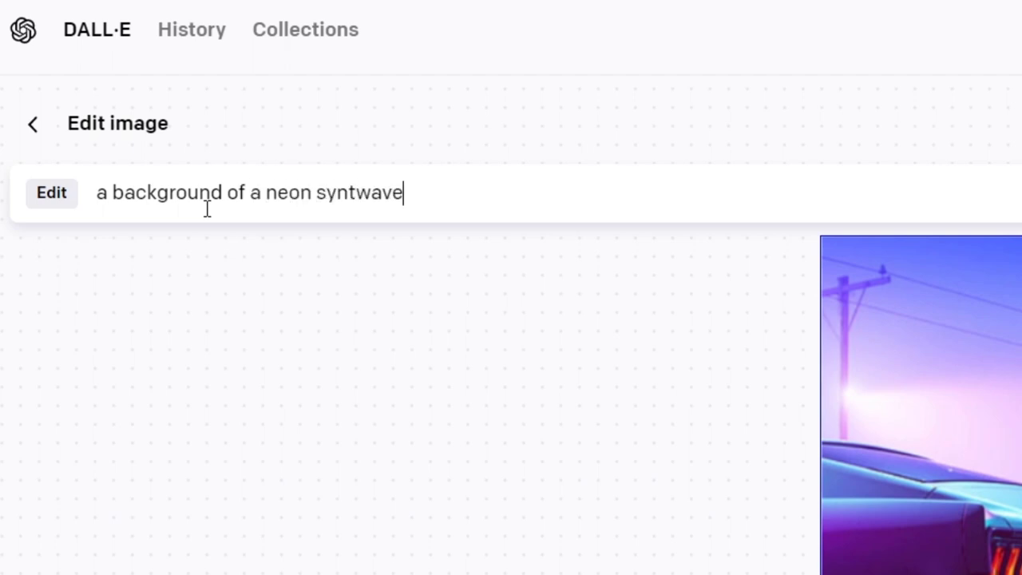
pyautogui.press('BackSpace')
pyautogui.press('BackSpace')
pyautogui.press('BackSpace')
pyautogui.press('BackSpace')
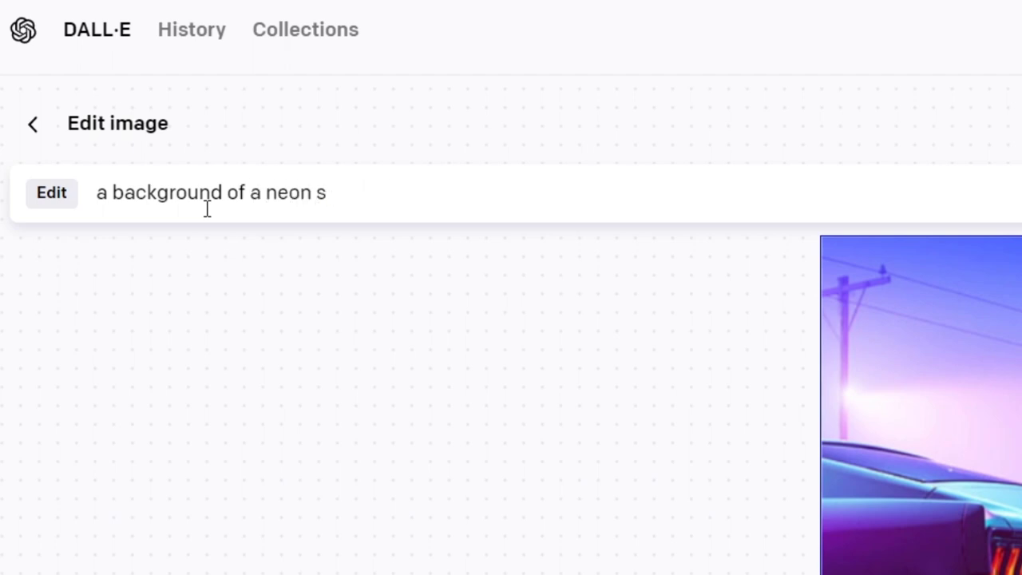
pyautogui.press('BackSpace')
pyautogui.write('retrowave')
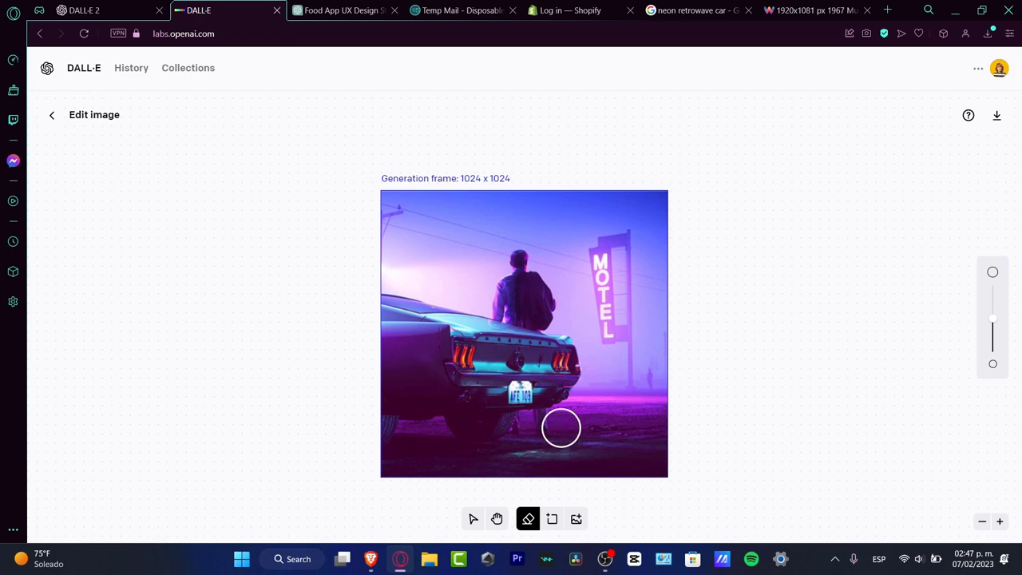
# Add a generation frame covering the image's right half and the empty space beyond, and generate it with the prompt "a neon retrowave lonely town"
pyautogui.click(553, 521)
pyautogui.moveTo(534, 443); pyautogui.dragTo(668, 317)
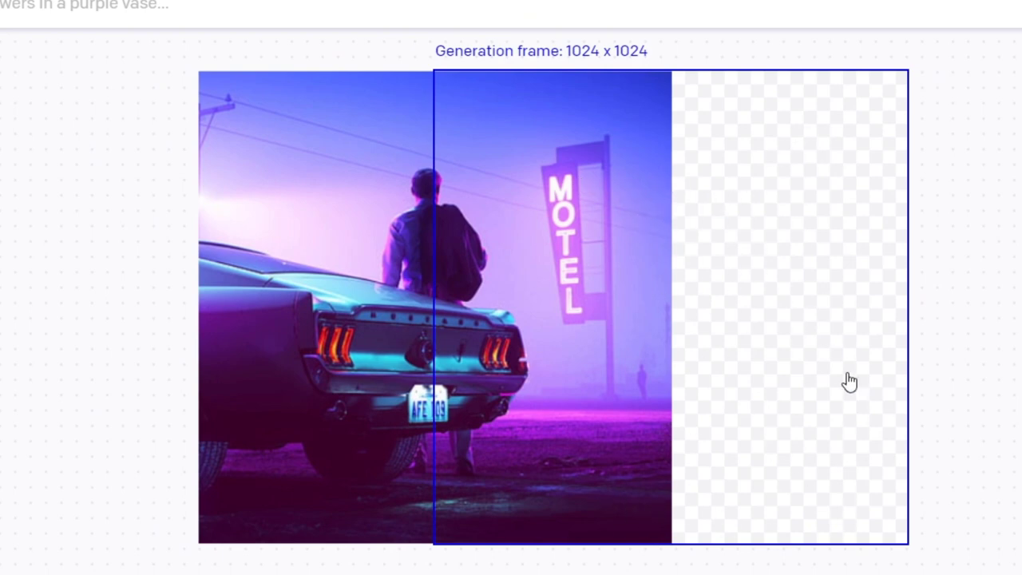
pyautogui.click(22, 4)
pyautogui.write('a ne')
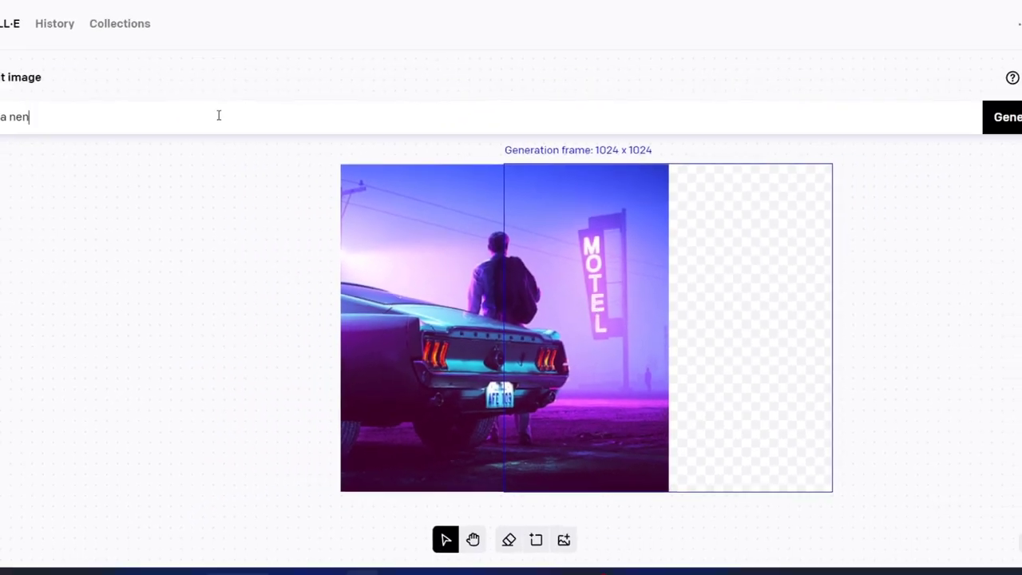
pyautogui.write('on retrowave lonely town')
pyautogui.press('Return')
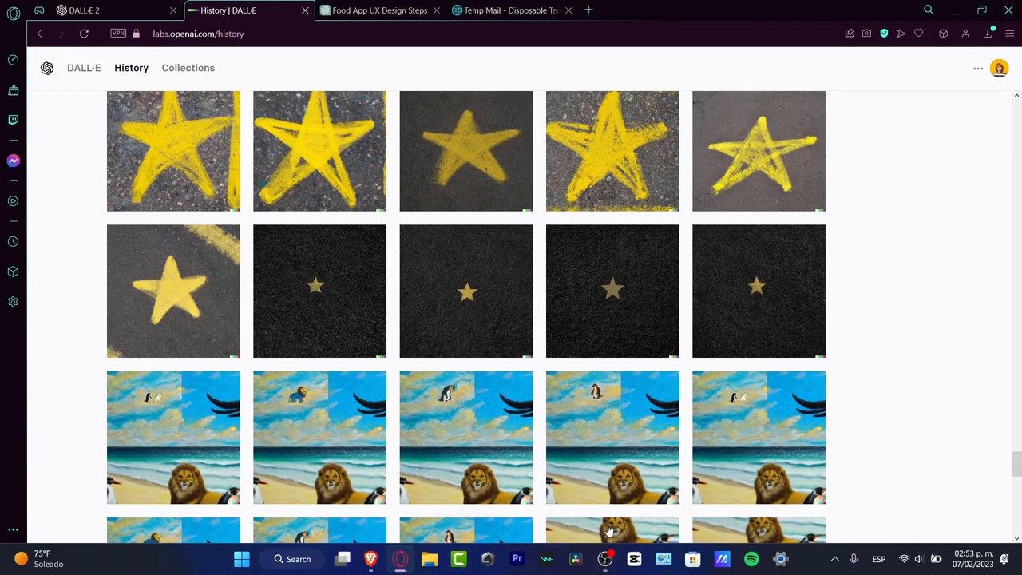
# Find and open the picture "oil painting of a lion and a pinguin sunbathe on the beach" in the generation history
pyautogui.scroll(-4, 781, 357)
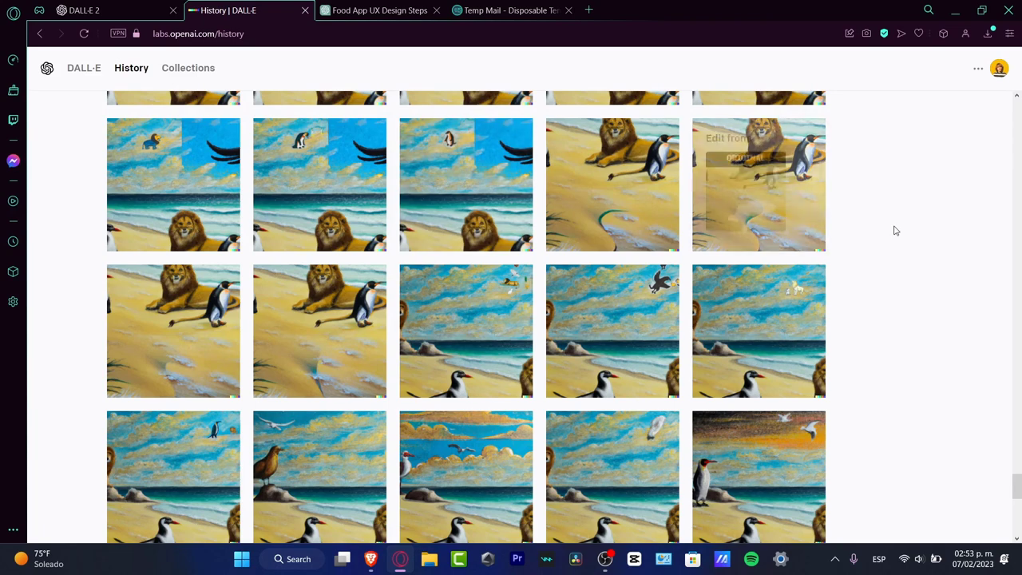
pyautogui.scroll(-3, 894, 229)
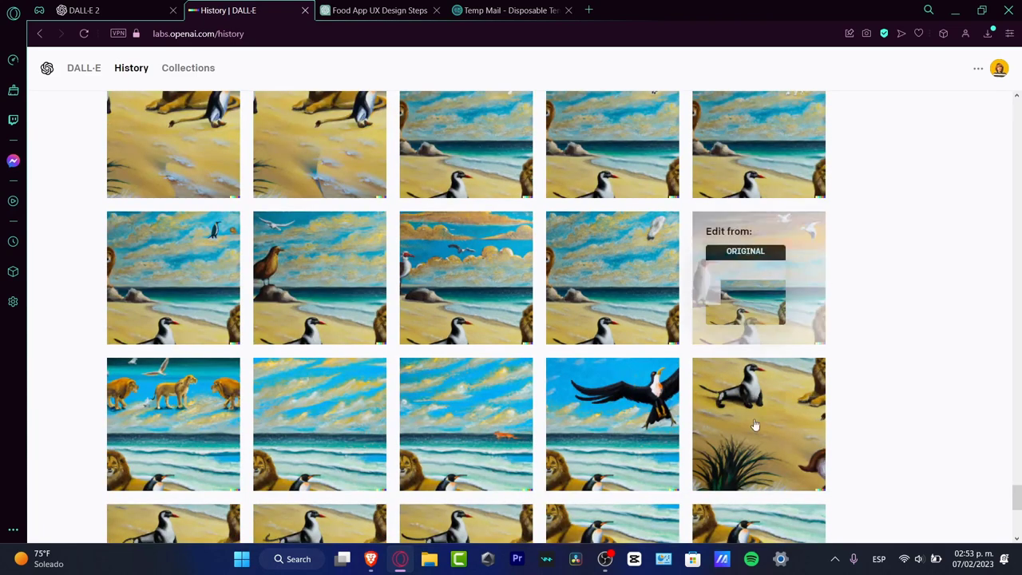
pyautogui.scroll(-5, 796, 454)
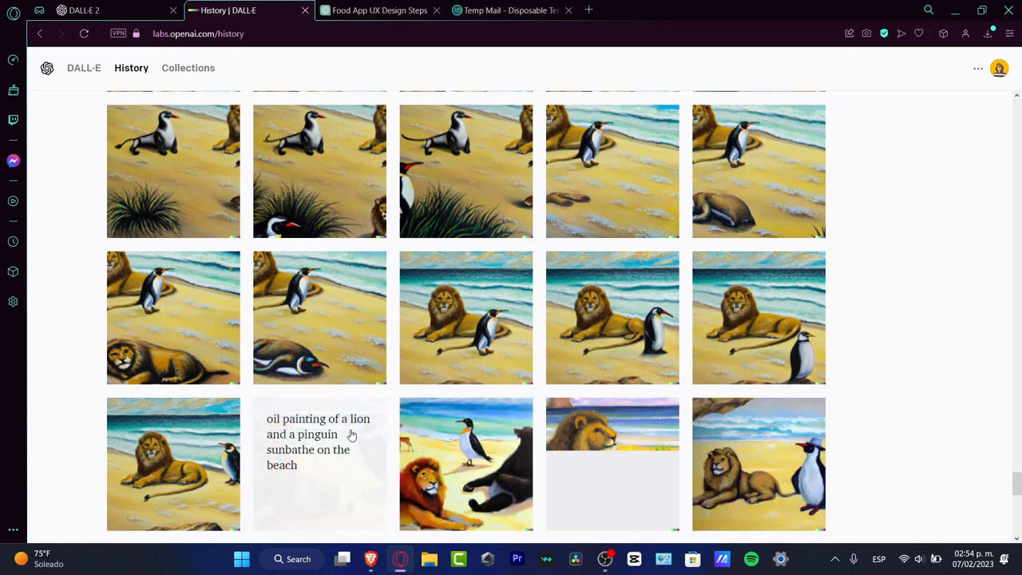
pyautogui.click(365, 457)
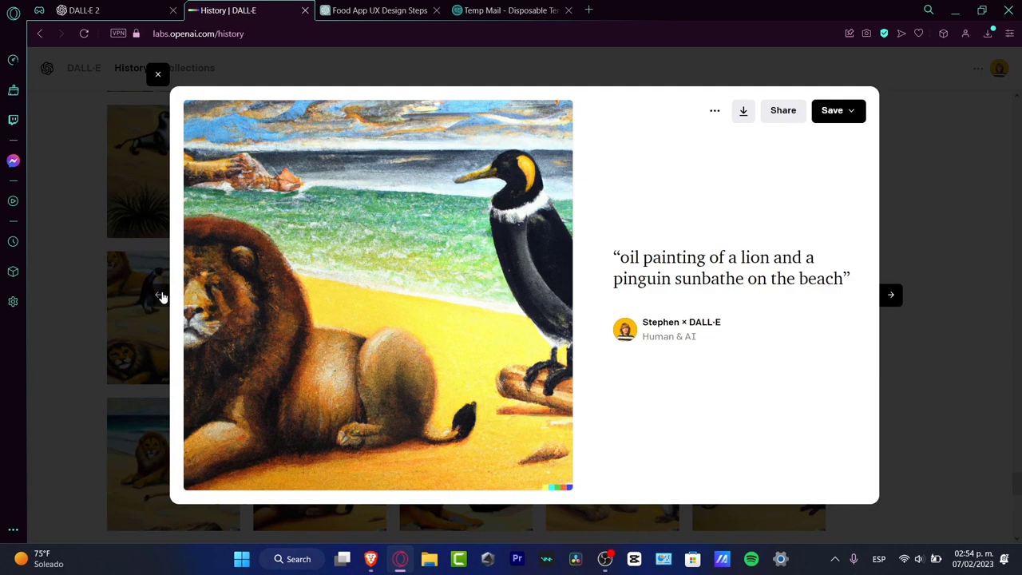
# Look through the neighbouring lion and penguin beach pictures in the history, up to the versions with flying seagulls, and close the preview
pyautogui.click(160, 296)
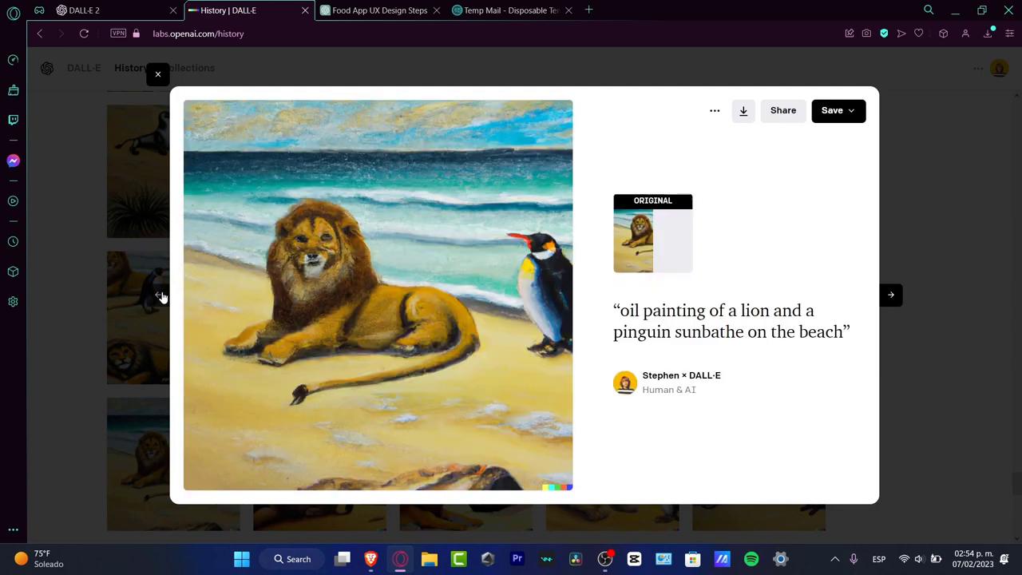
pyautogui.click(159, 295)
pyautogui.click(160, 295)
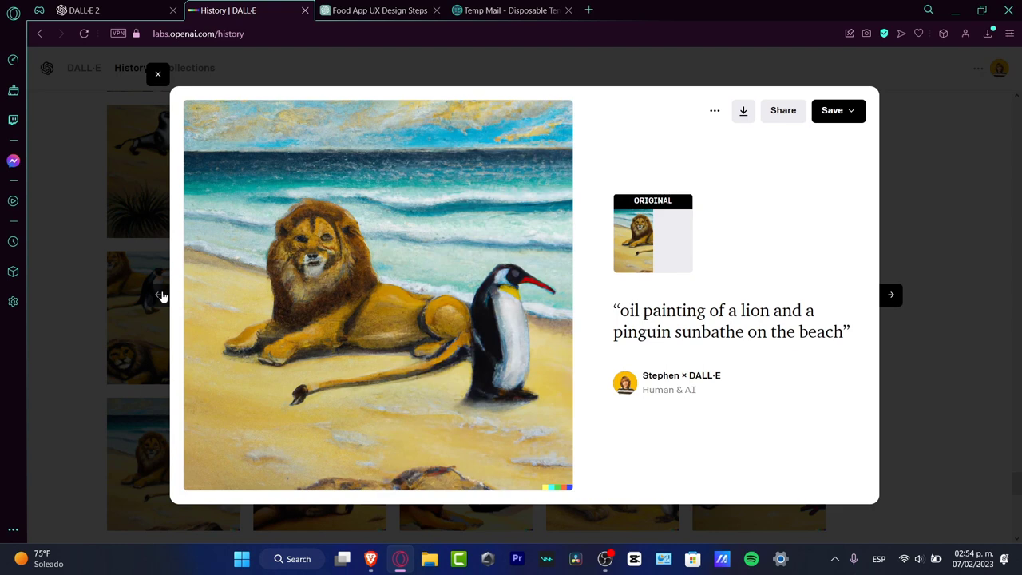
pyautogui.click(160, 295)
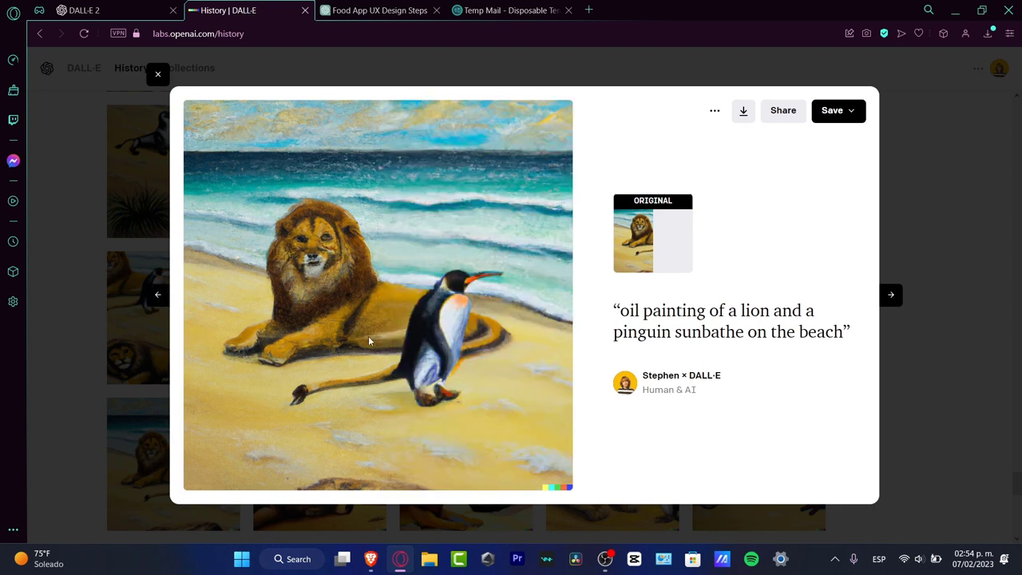
pyautogui.click(157, 295)
pyautogui.click(157, 295)
pyautogui.click(158, 296)
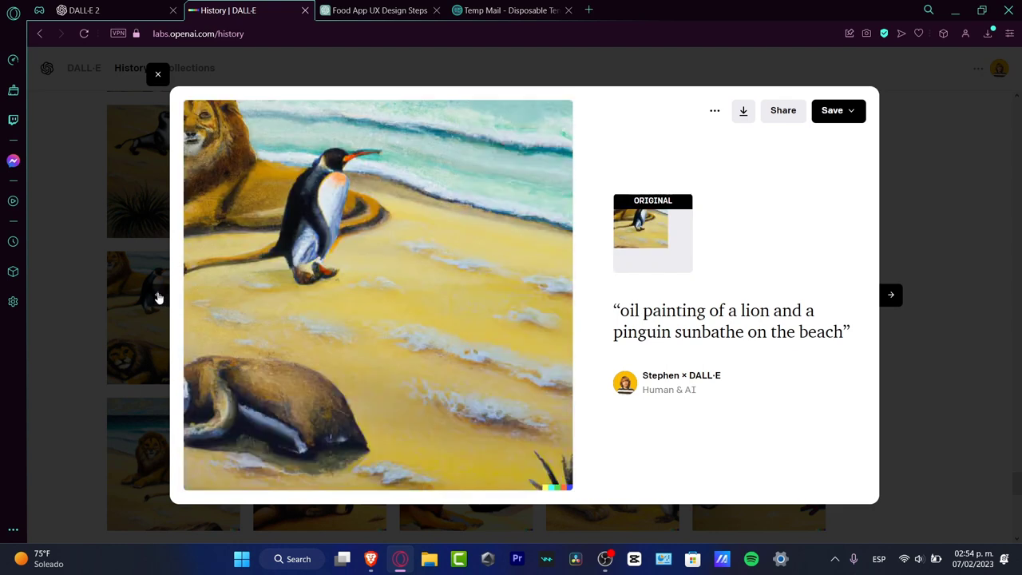
pyautogui.click(158, 297)
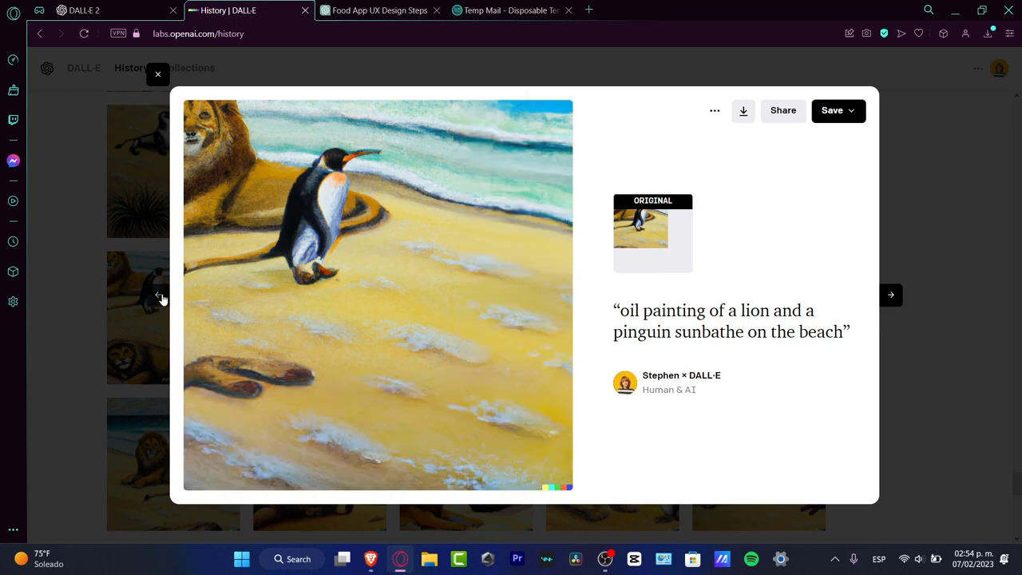
pyautogui.click(159, 298)
pyautogui.click(160, 297)
pyautogui.click(160, 298)
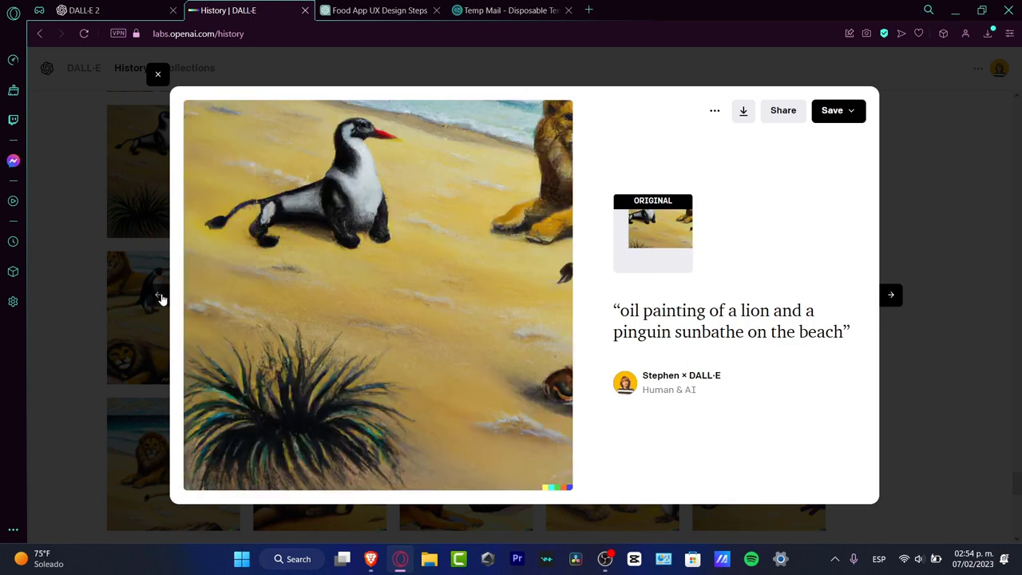
pyautogui.click(159, 298)
pyautogui.click(159, 298)
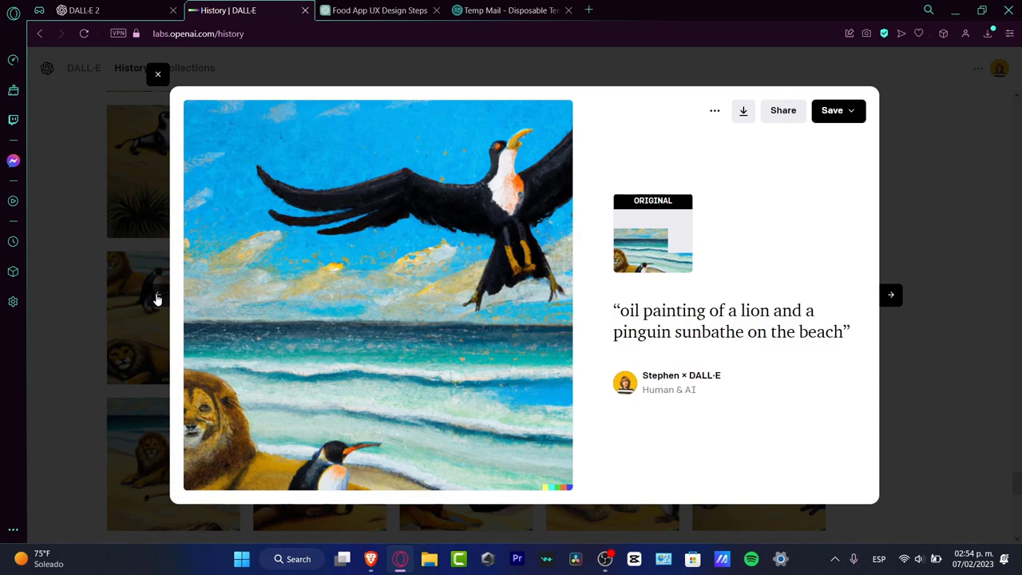
pyautogui.click(158, 298)
pyautogui.click(157, 298)
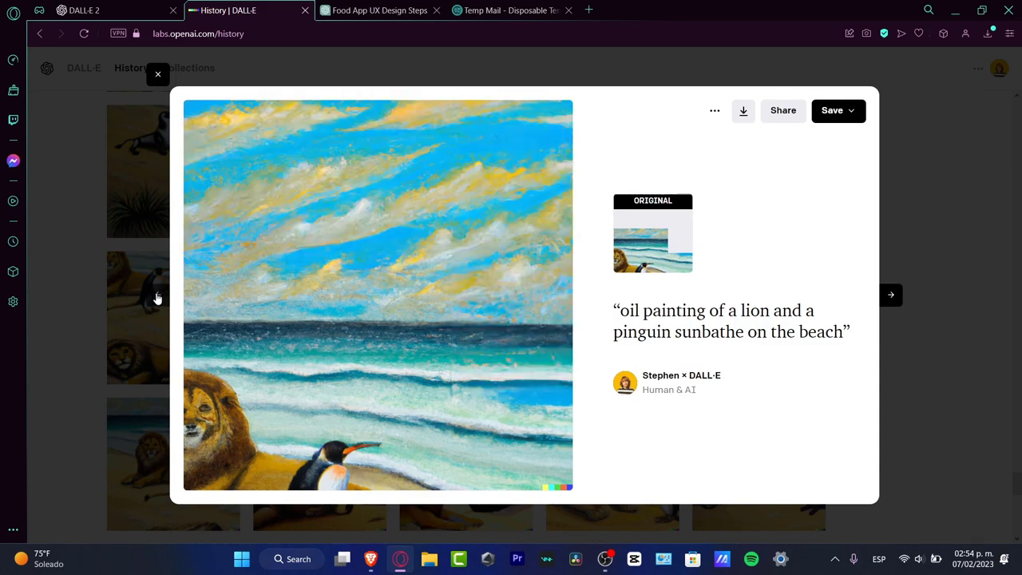
pyautogui.click(157, 298)
pyautogui.click(155, 297)
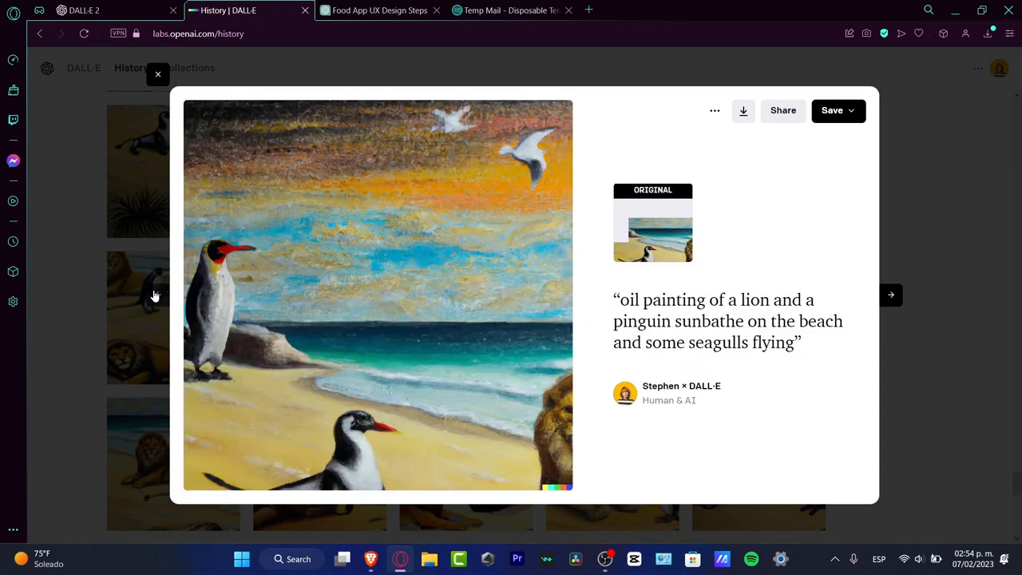
pyautogui.click(155, 297)
pyautogui.click(154, 296)
pyautogui.click(155, 296)
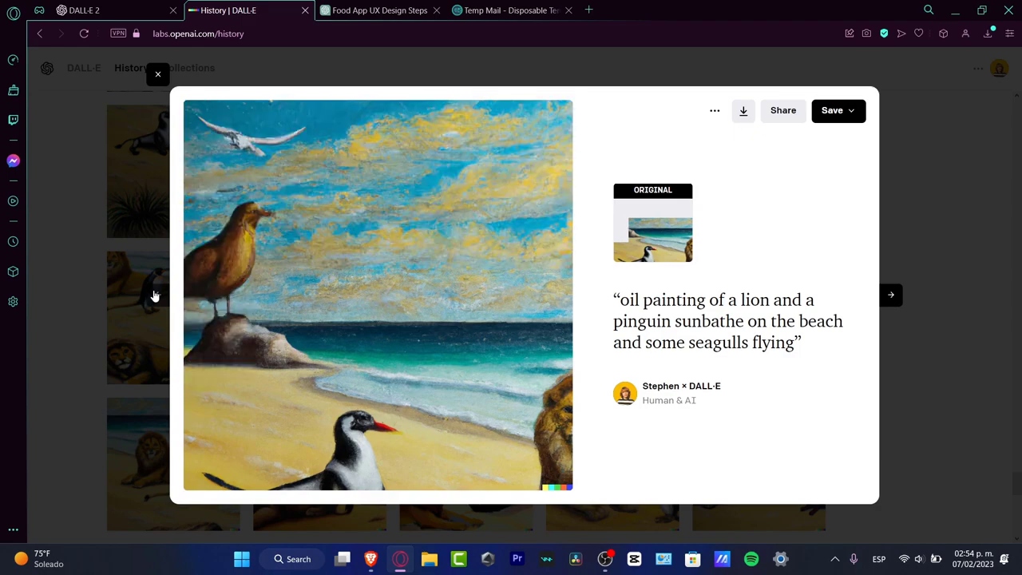
pyautogui.click(154, 296)
pyautogui.click(155, 297)
pyautogui.click(155, 296)
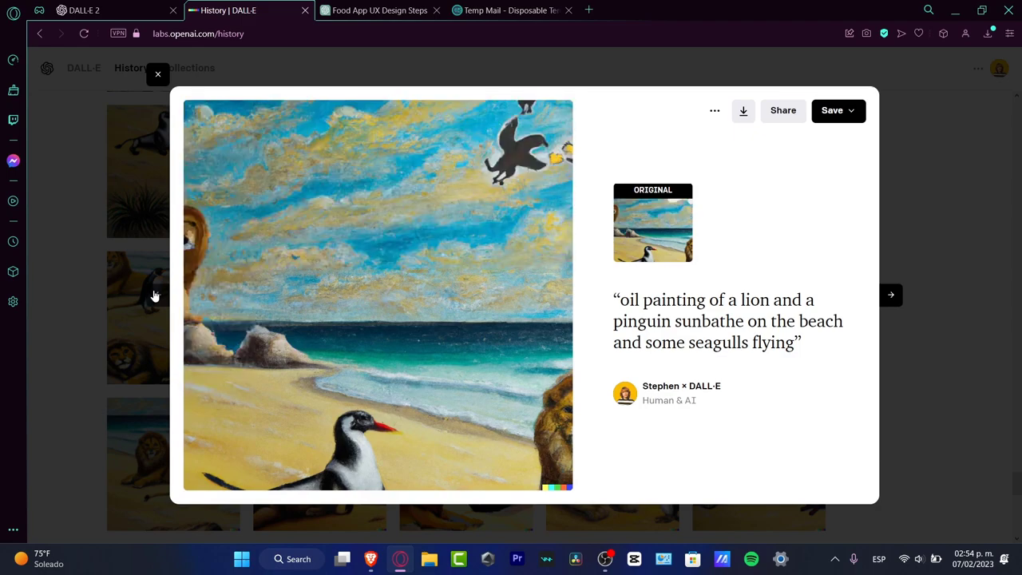
pyautogui.click(155, 296)
pyautogui.click(155, 296)
pyautogui.click(953, 285)
# Find the beach painting with the small blue lion in the sky in the history and open it for editing
pyautogui.scroll(10, 956, 291)
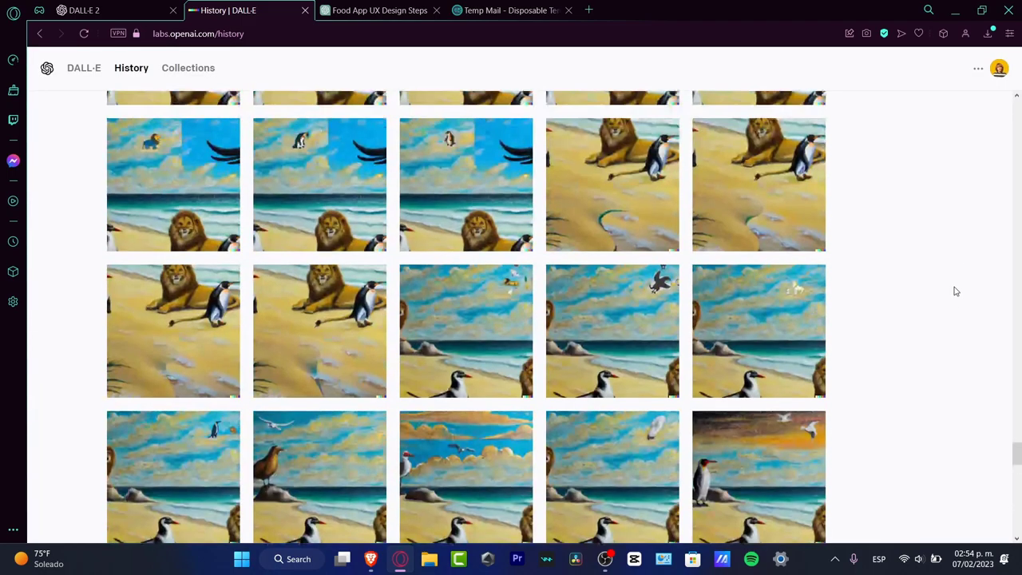
pyautogui.click(158, 458)
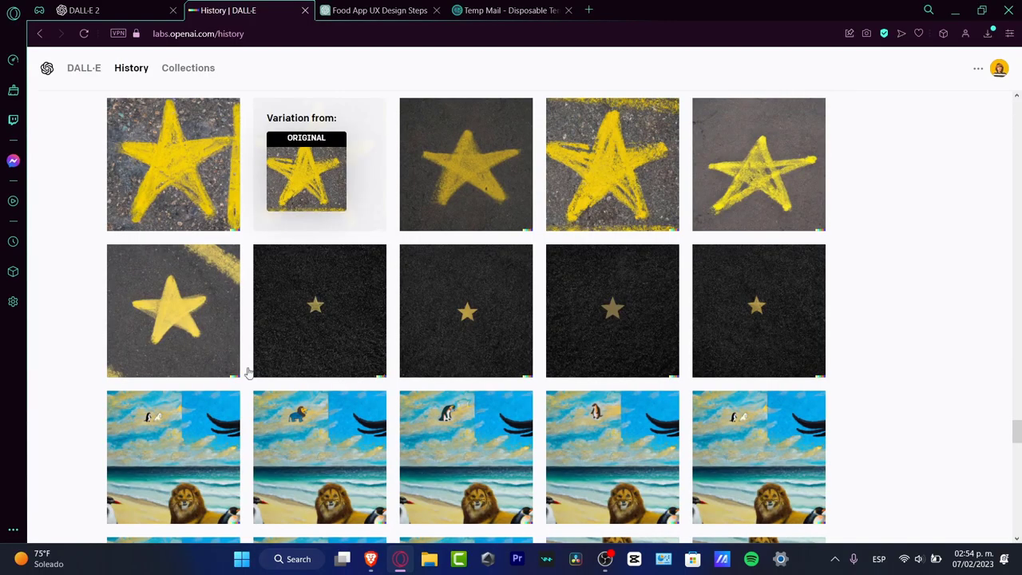
pyautogui.scroll(2, 208, 391)
pyautogui.scroll(-7, 210, 270)
pyautogui.scroll(2, 282, 219)
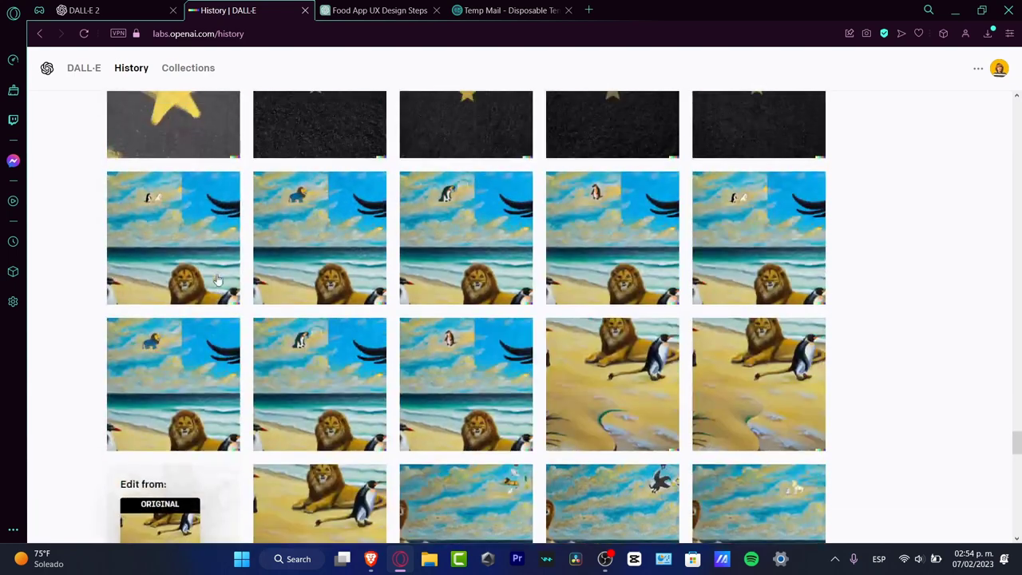
pyautogui.click(282, 220)
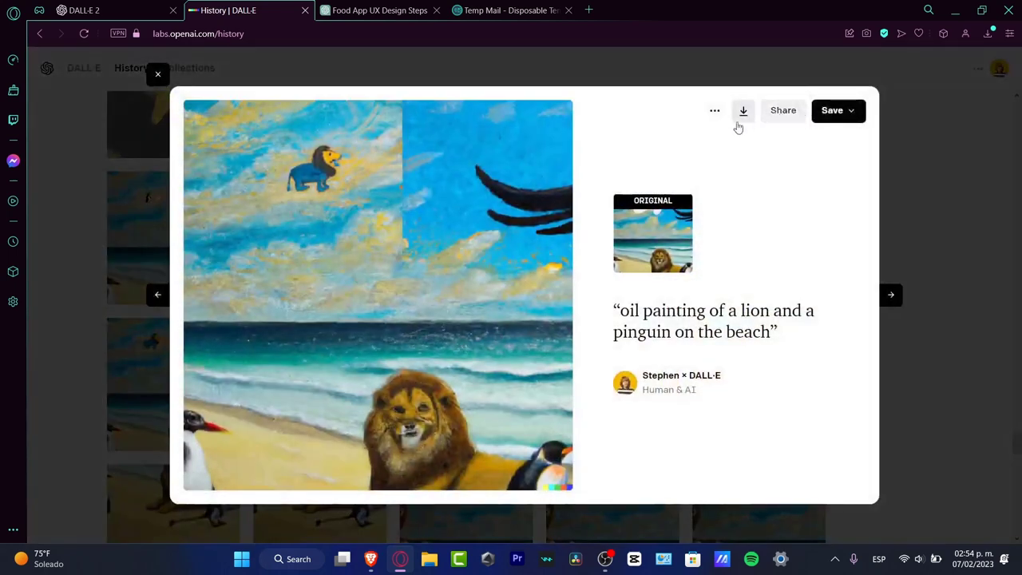
pyautogui.click(718, 115)
pyautogui.click(745, 156)
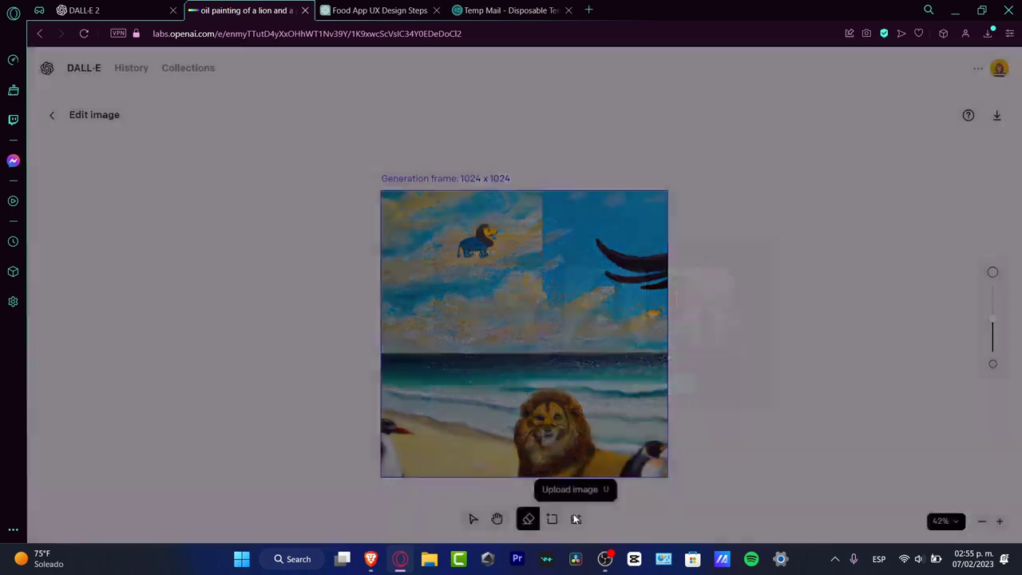
# Upload the image CAT_UNICORN_NFT from the MODEL folder onto the canvas of the beach painting
pyautogui.click(577, 519)
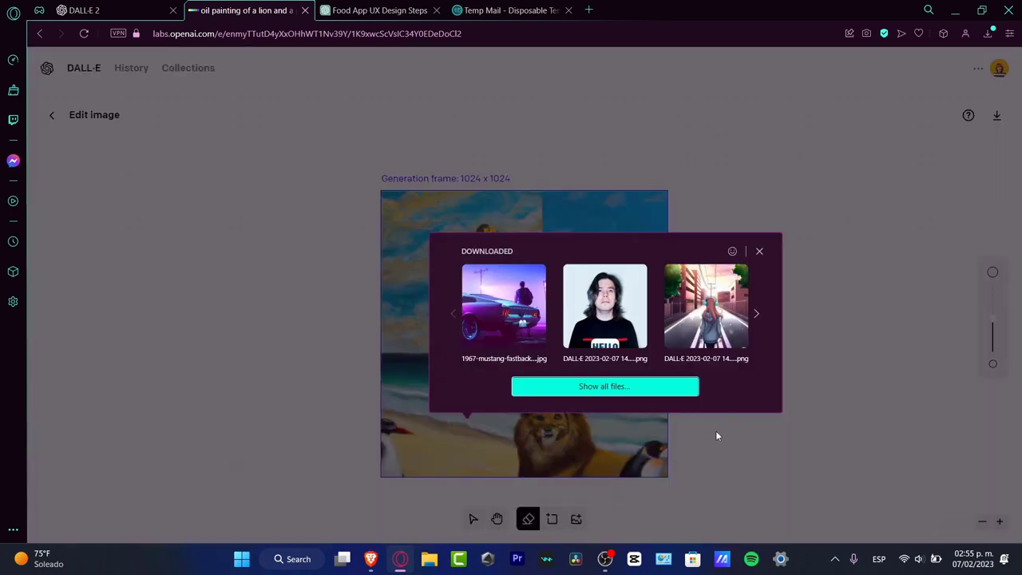
pyautogui.click(661, 389)
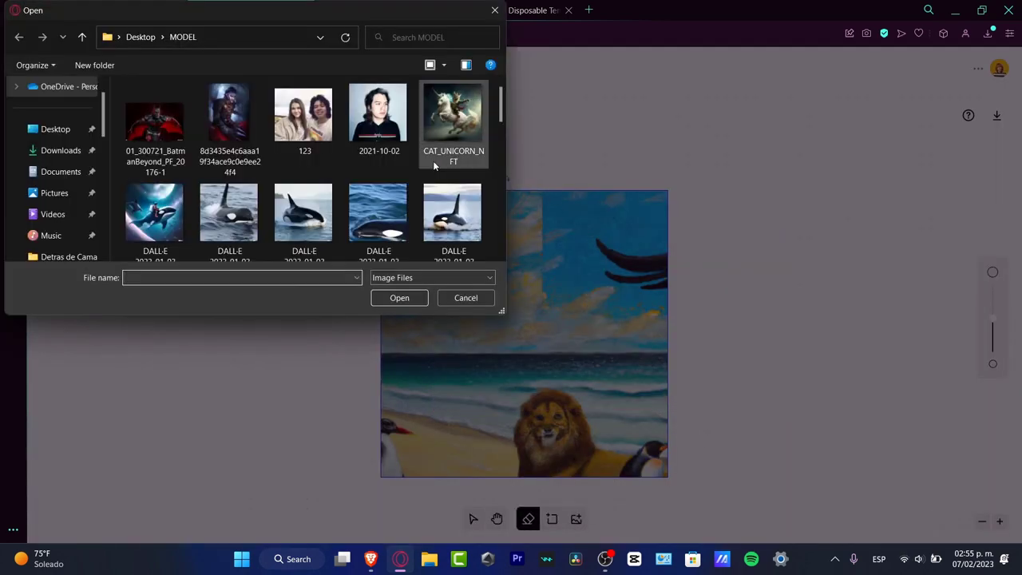
pyautogui.scroll(-5, 434, 165)
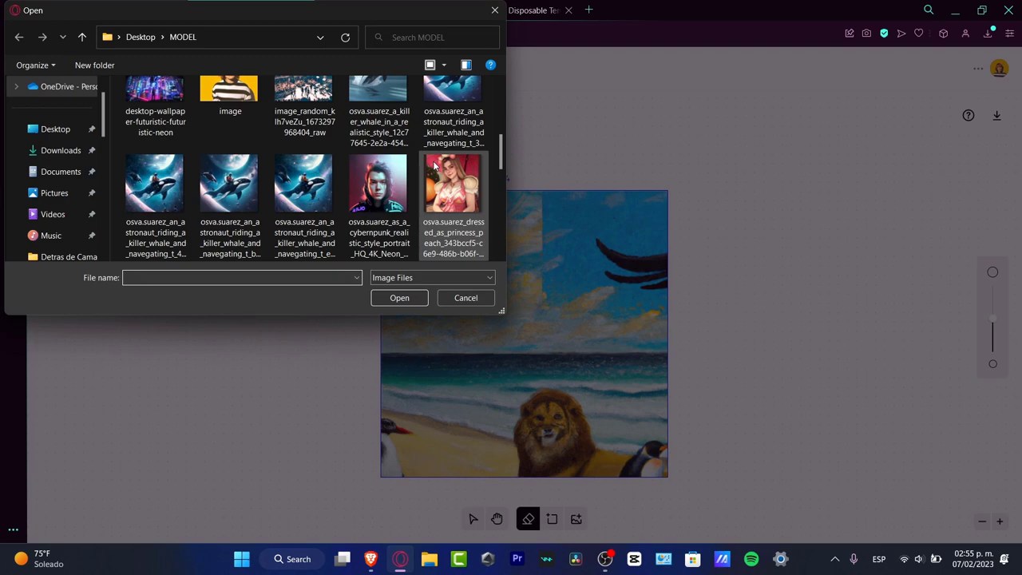
pyautogui.scroll(-4, 433, 165)
pyautogui.scroll(10, 434, 165)
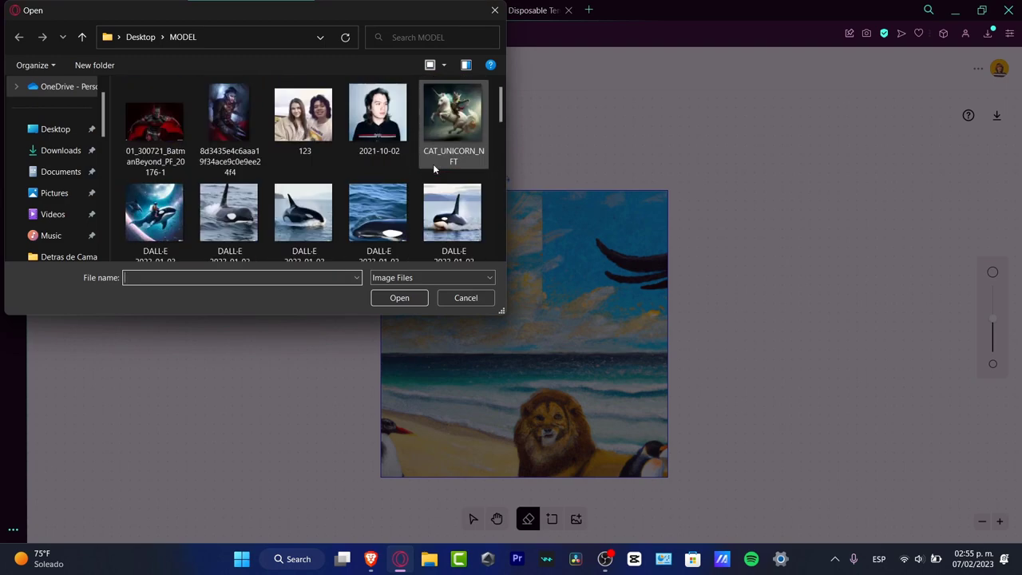
pyautogui.click(467, 141)
pyautogui.click(399, 297)
# Place the unicorn image at about 610 x 610 over the painting's lower-left corner, and shift the generation frame left to the unicorn image's edge
pyautogui.moveTo(555, 351); pyautogui.dragTo(418, 415)
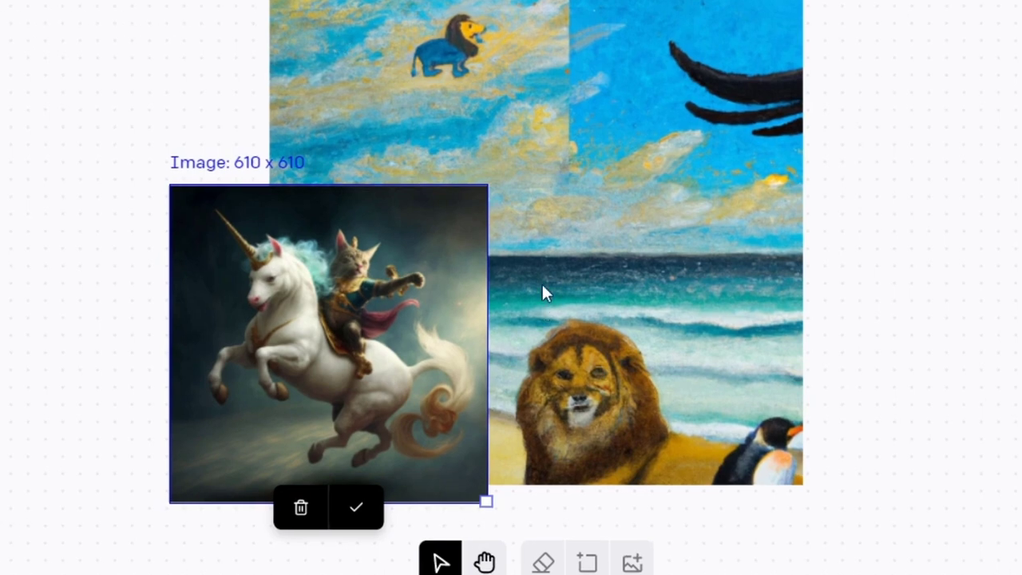
pyautogui.click(358, 511)
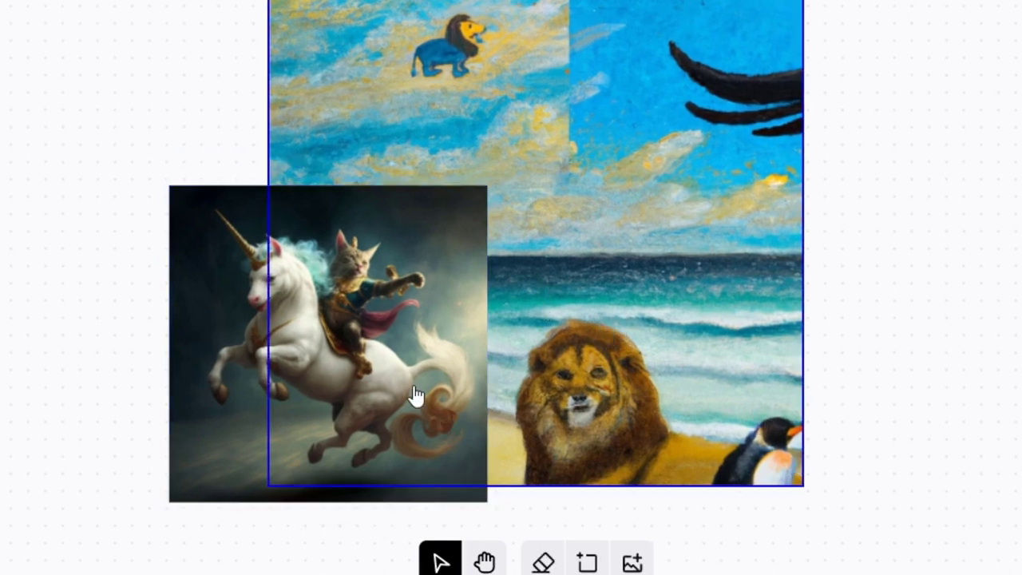
pyautogui.moveTo(412, 392); pyautogui.dragTo(310, 397)
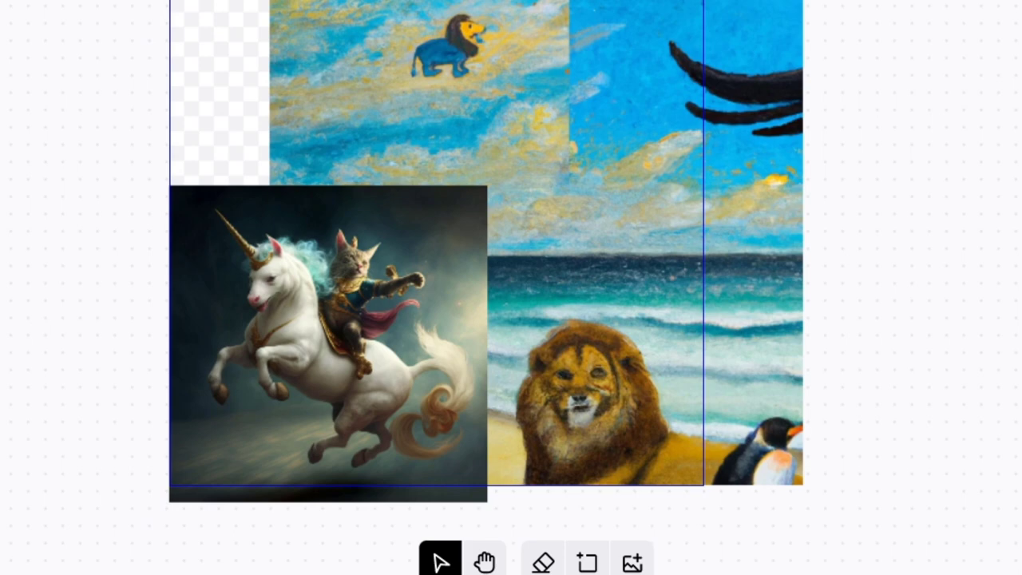
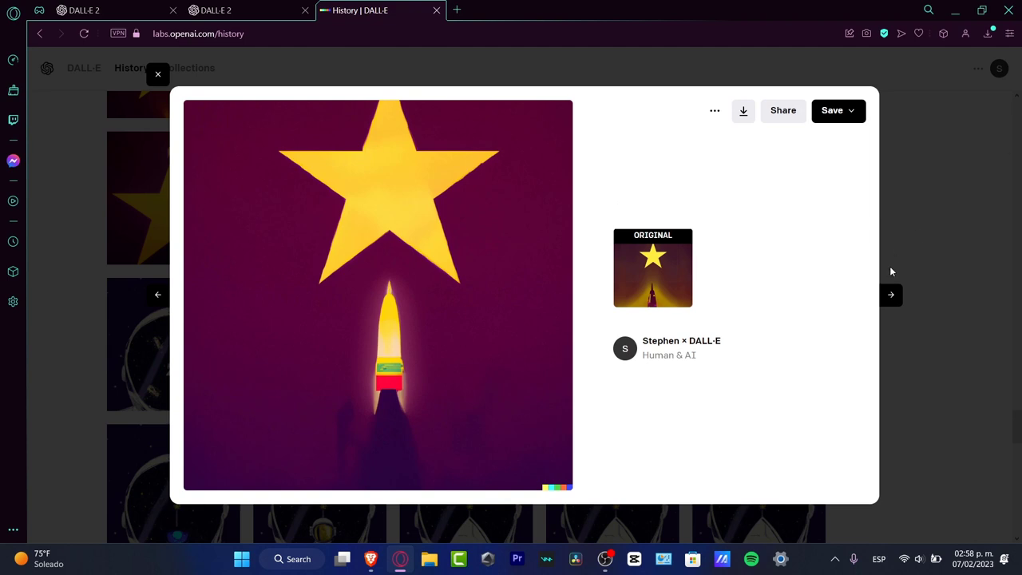
# Go to the picture "spaceship landing on a new planet" in the history and open it for editing
pyautogui.click(892, 303)
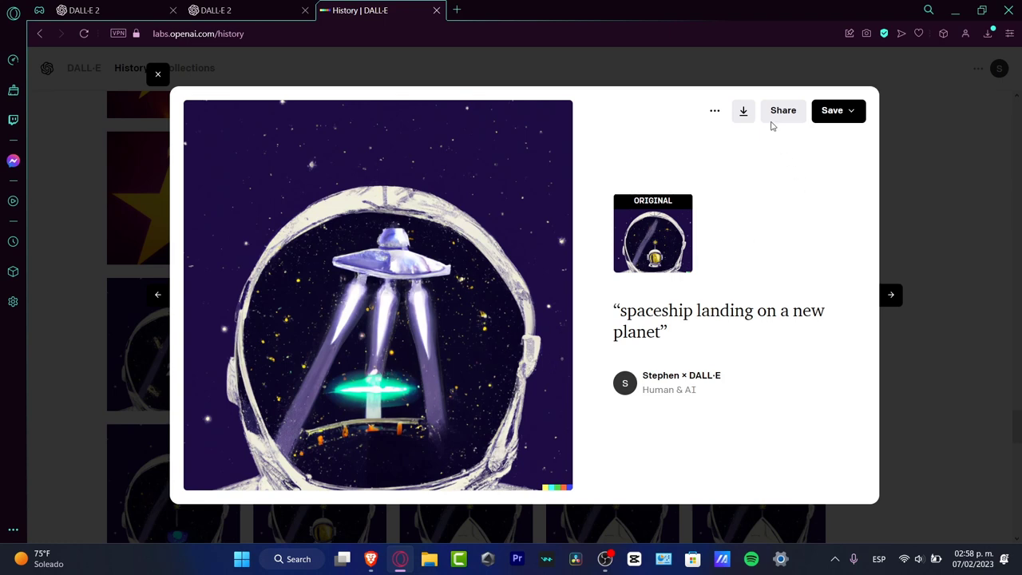
pyautogui.click(712, 113)
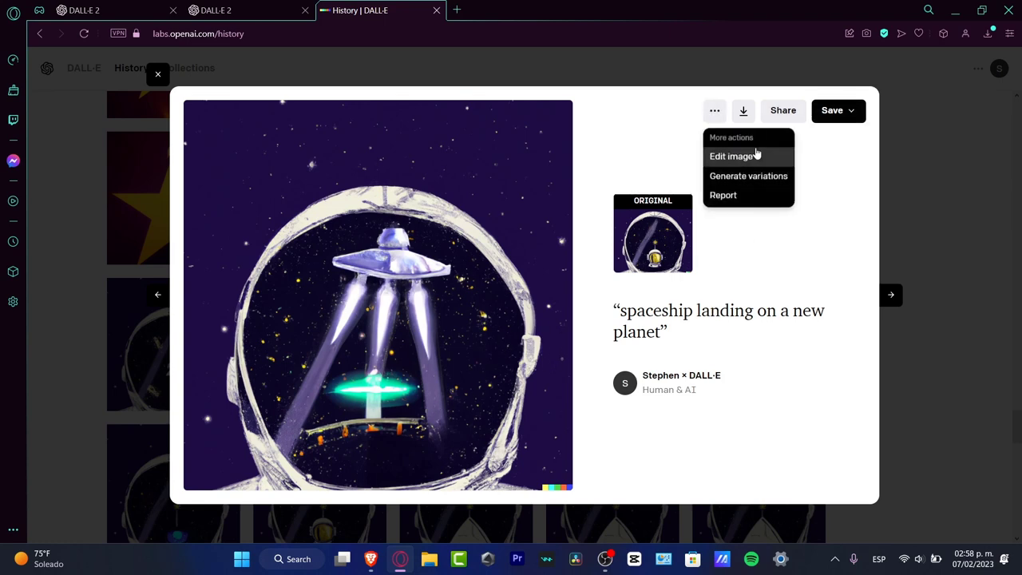
pyautogui.click(756, 154)
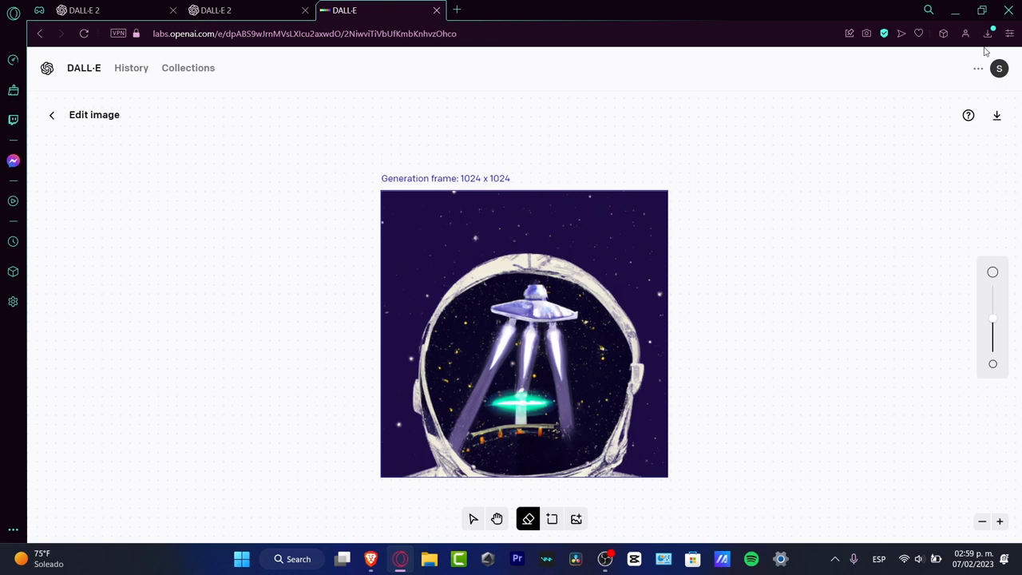
# Return from the image editor to the spaceship generation results, and dismiss the action choice for the uploaded orca image
pyautogui.click(49, 116)
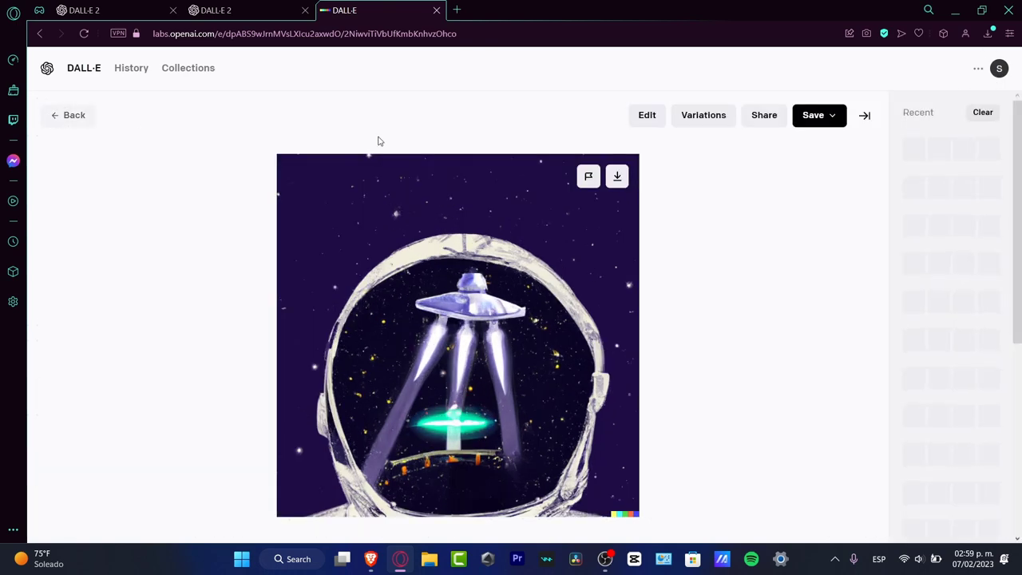
pyautogui.click(96, 117)
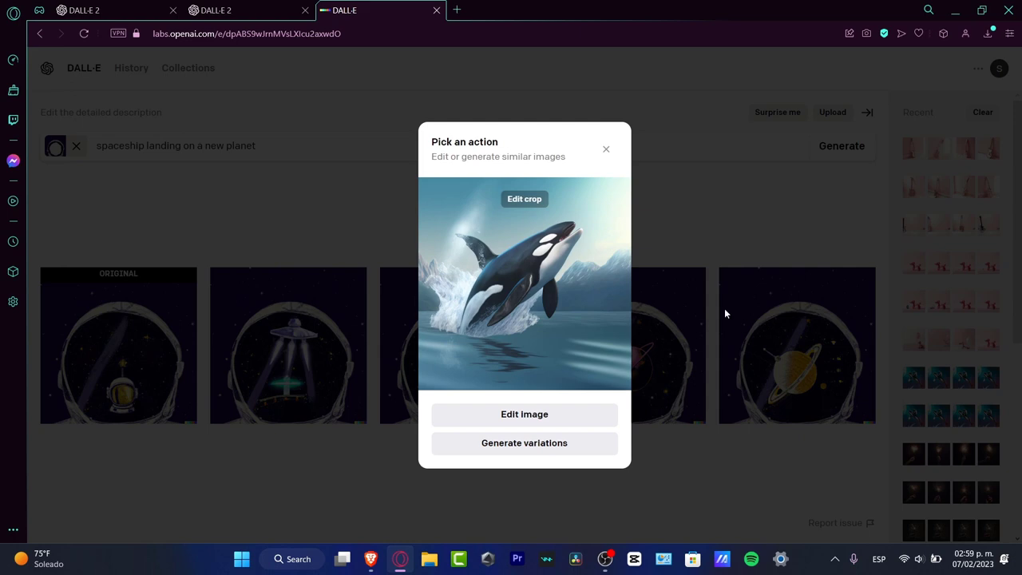
pyautogui.click(606, 150)
# Open the "stars in the galaxy" picture of an astronaut riding an orca, beside the pink balloon dog pictures in the generation history
pyautogui.click(133, 69)
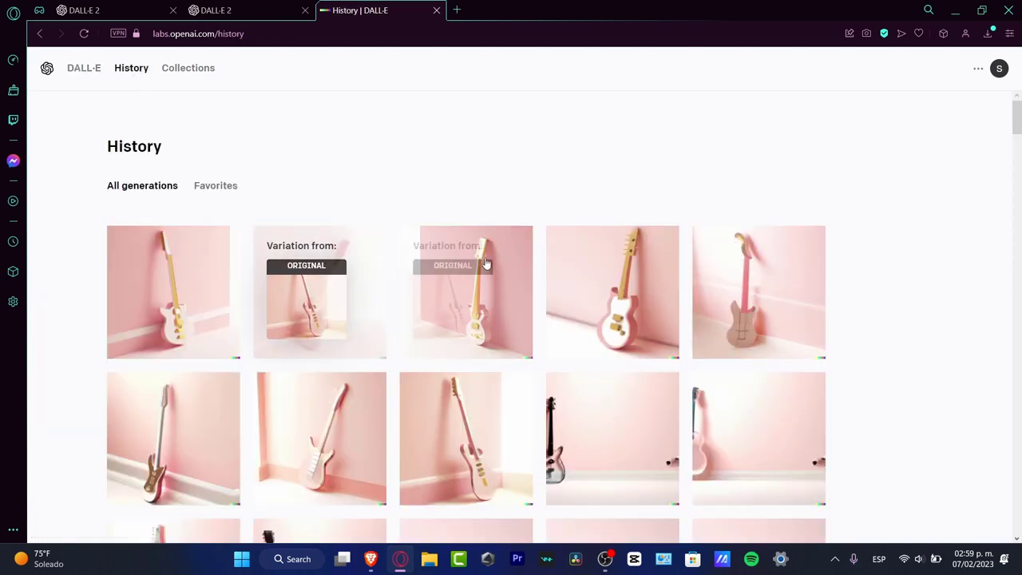
pyautogui.scroll(-5, 816, 263)
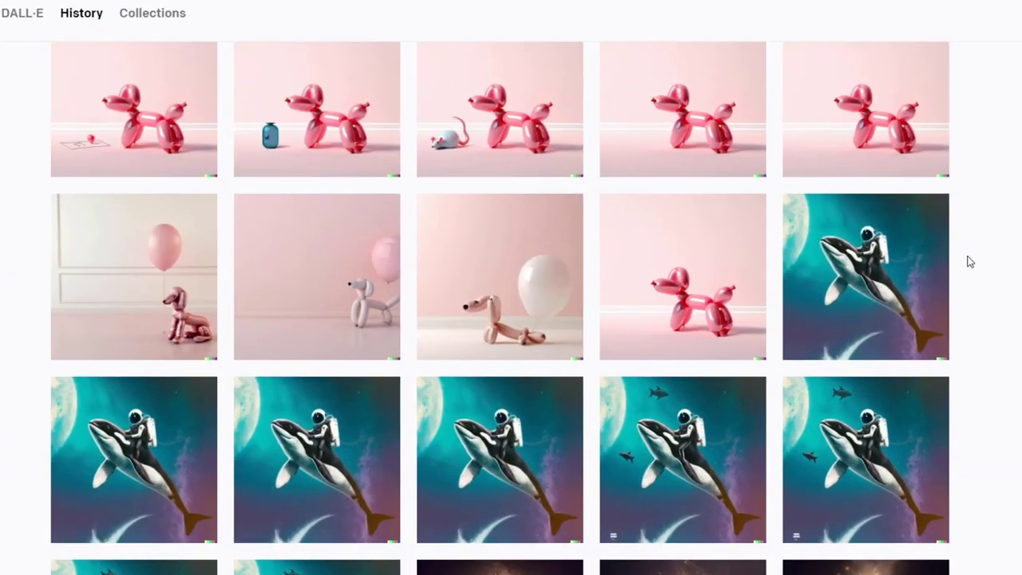
pyautogui.click(855, 272)
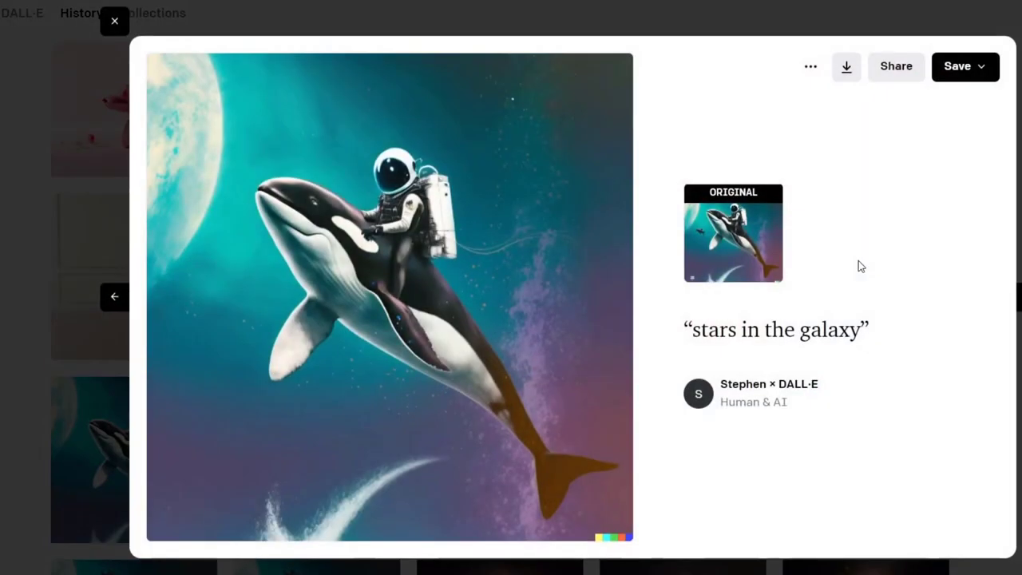